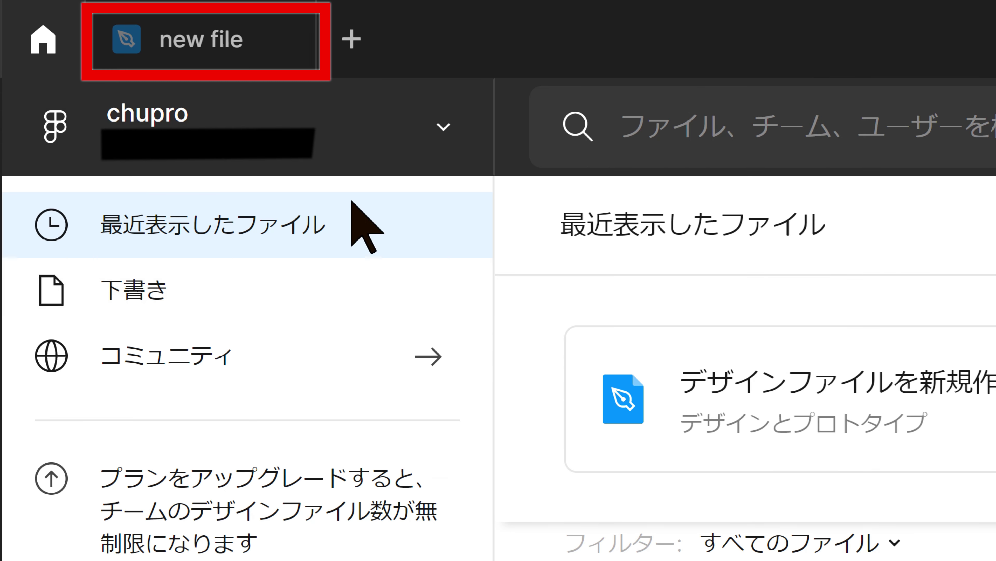
Open the new file and expand the iPhone 13 / 13 Pro - 2 frame to reveal Rectangles 1–3.
left_click(257, 54)
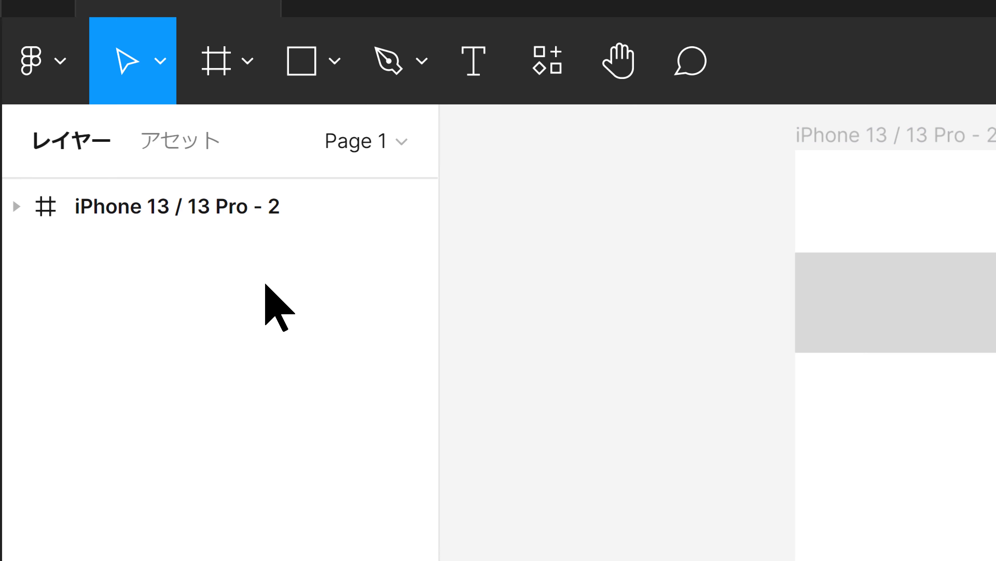
mouse_move(234, 177)
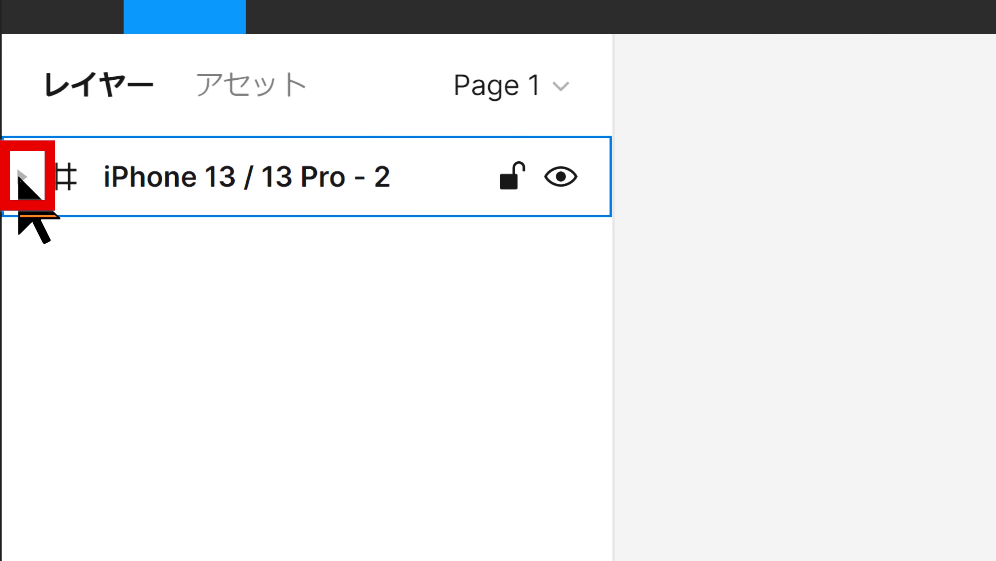
left_click(20, 176)
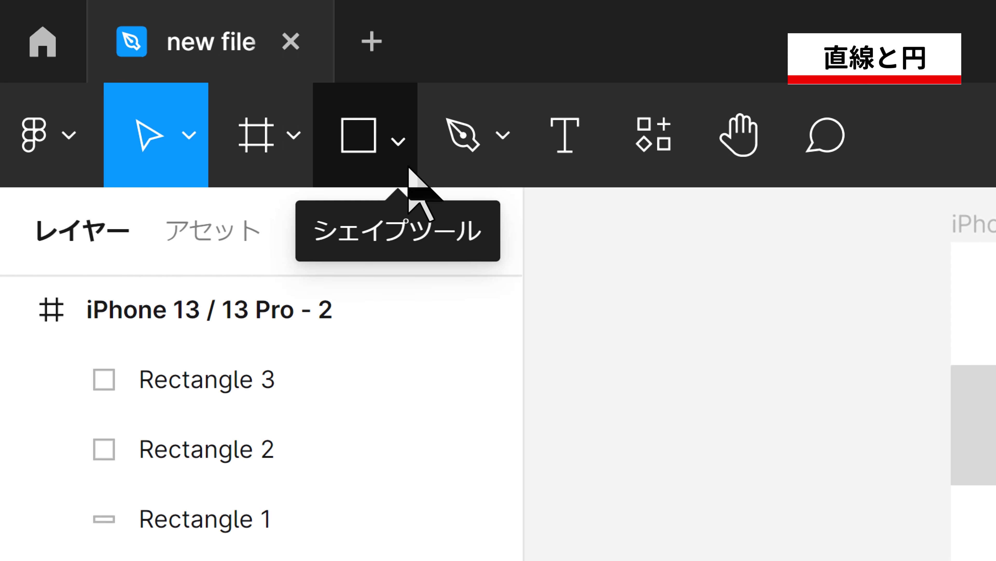
Draw a diagonal line across the frame, adjusting endpoints to about 216.64 long at -39.57°.
left_click(409, 167)
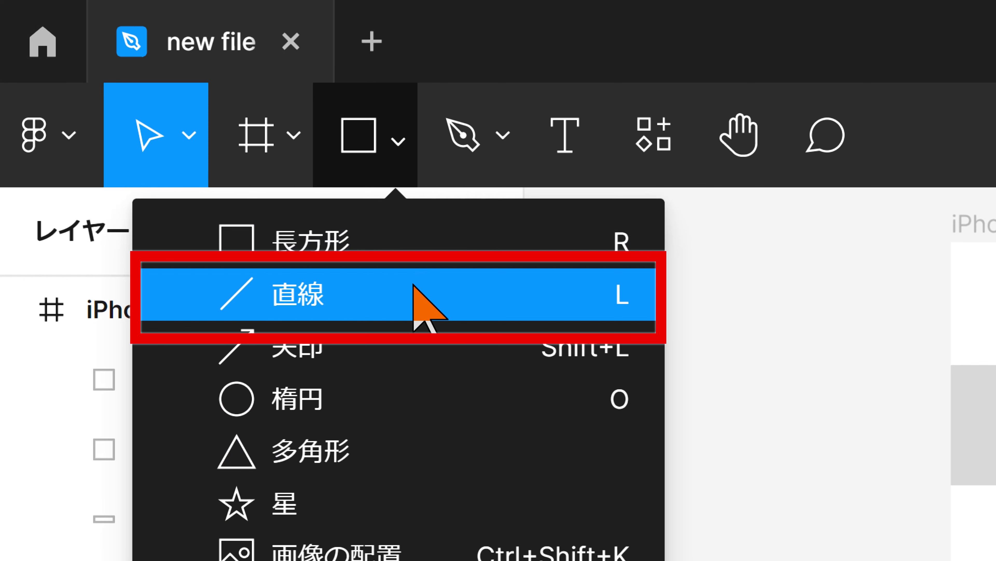
left_click(414, 284)
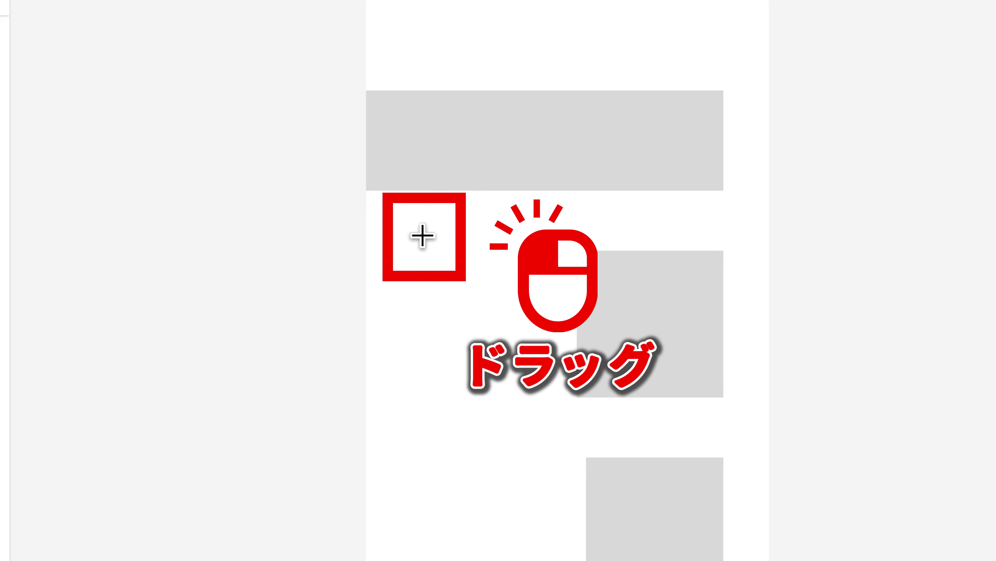
mouse_move(422, 236)
left_mouse_down()
mouse_move(603, 357)
mouse_move(650, 366)
left_mouse_up()
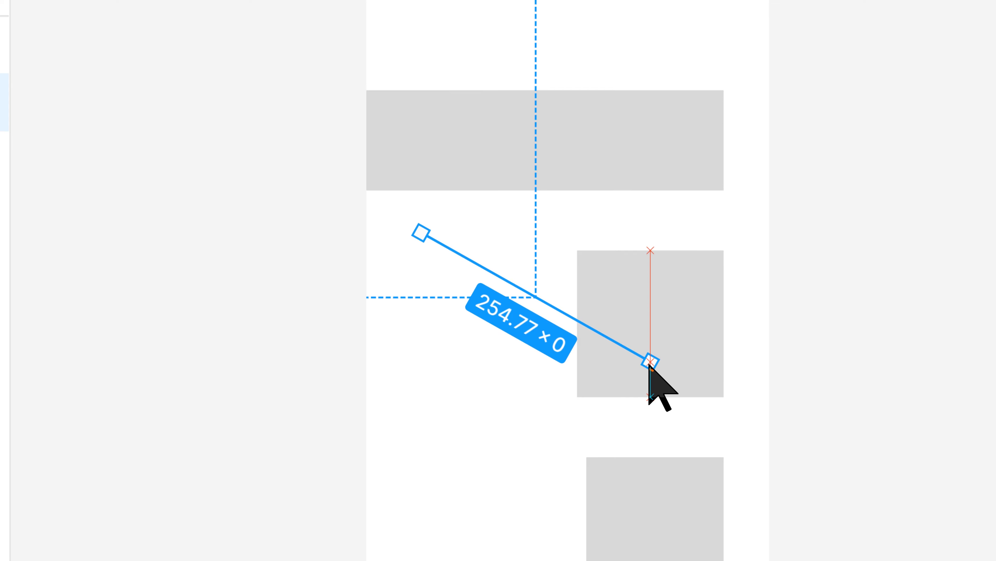
left_click_drag(649, 365, 650, 365)
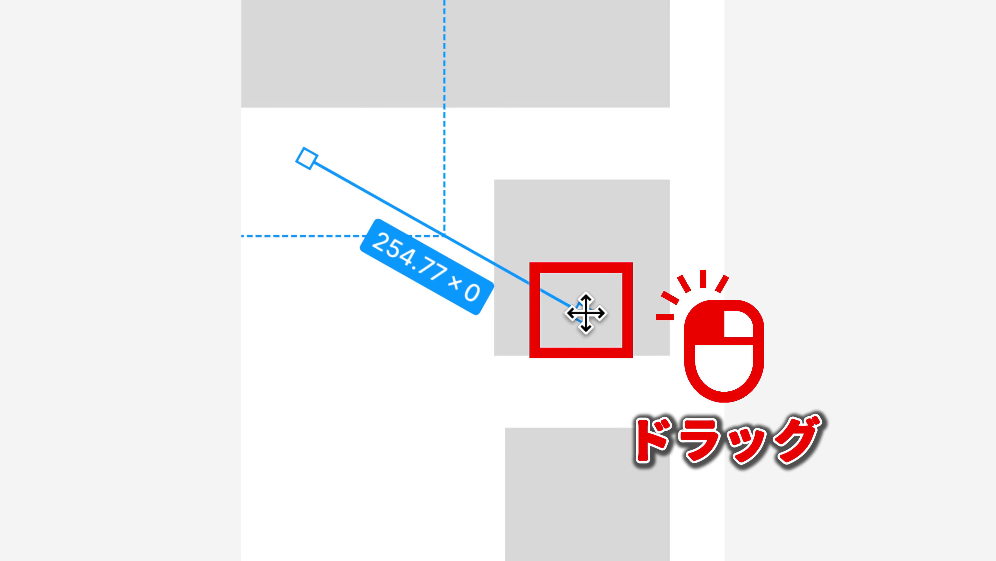
left_click_drag(586, 313, 574, 257)
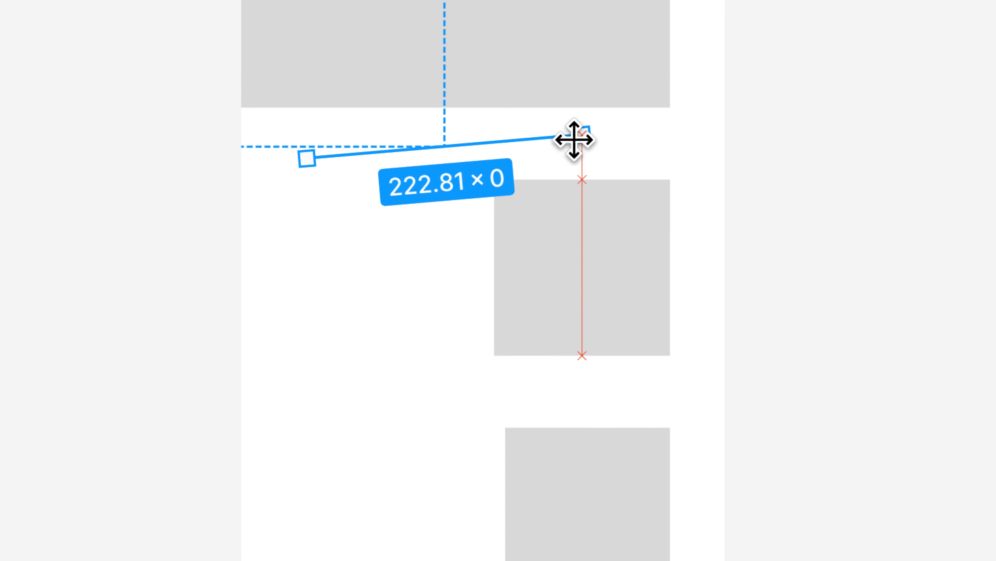
left_click_drag(574, 257, 509, 423)
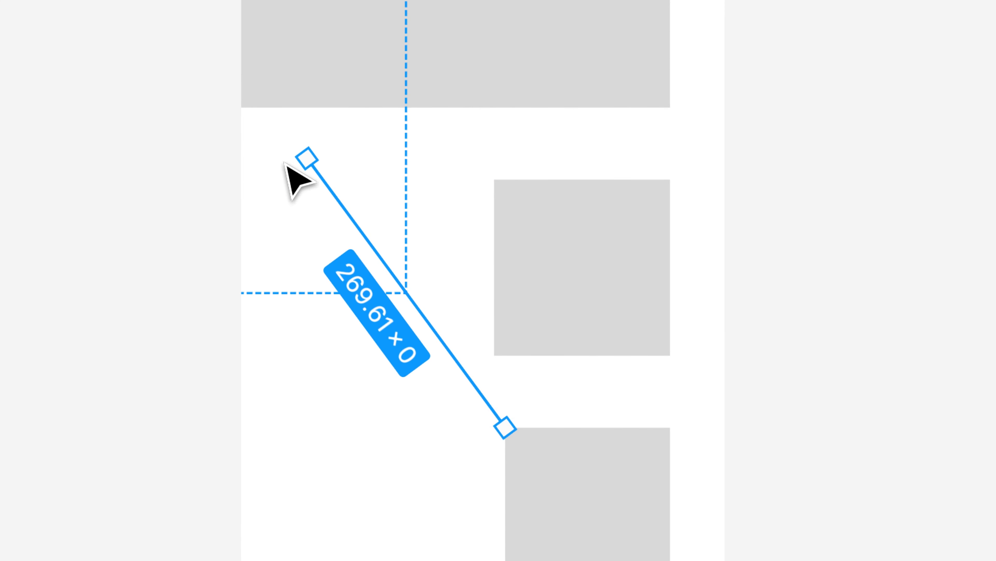
mouse_move(309, 153)
left_mouse_down()
mouse_move(290, 291)
mouse_move(300, 259)
left_mouse_up()
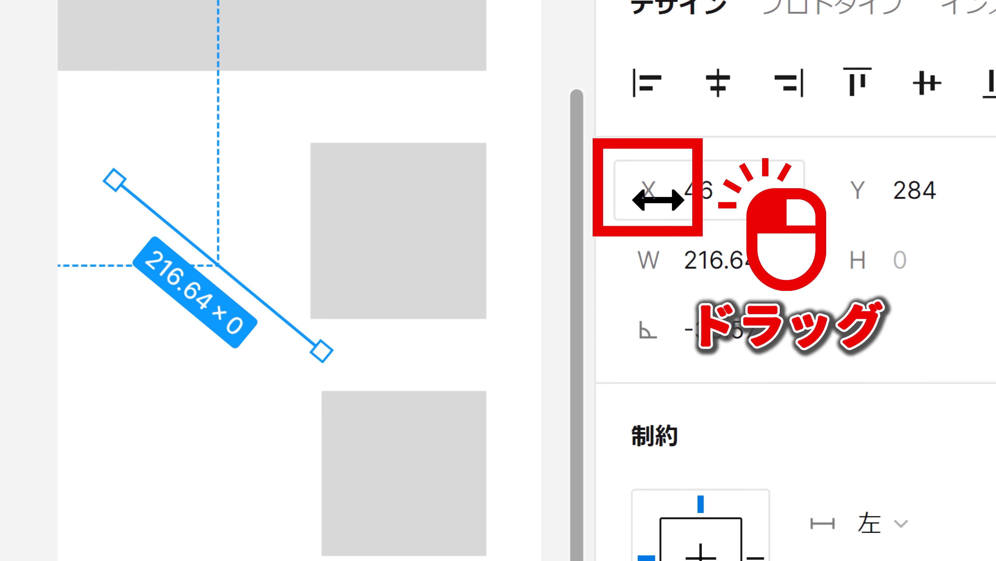
Set the line to X 64.62, Y 300.98, width 204 and rotation -28.07°.
mouse_move(661, 196)
left_mouse_down()
mouse_move(422, 179)
mouse_move(716, 178)
mouse_move(596, 193)
mouse_move(793, 215)
left_mouse_up()
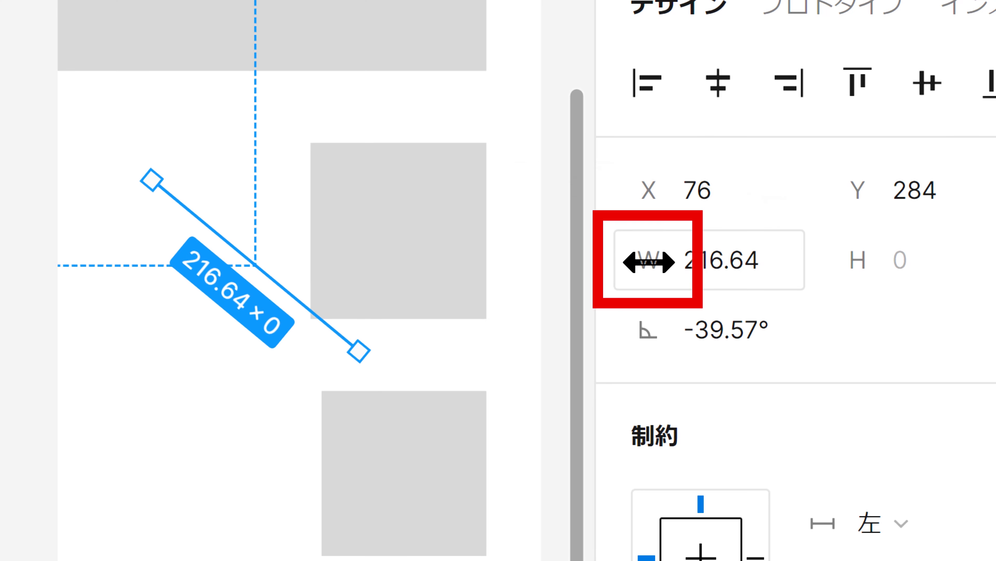
mouse_move(649, 262)
left_mouse_down()
mouse_move(452, 279)
mouse_move(434, 289)
mouse_move(908, 258)
mouse_move(769, 252)
mouse_move(465, 285)
mouse_move(574, 292)
mouse_move(648, 262)
left_mouse_up()
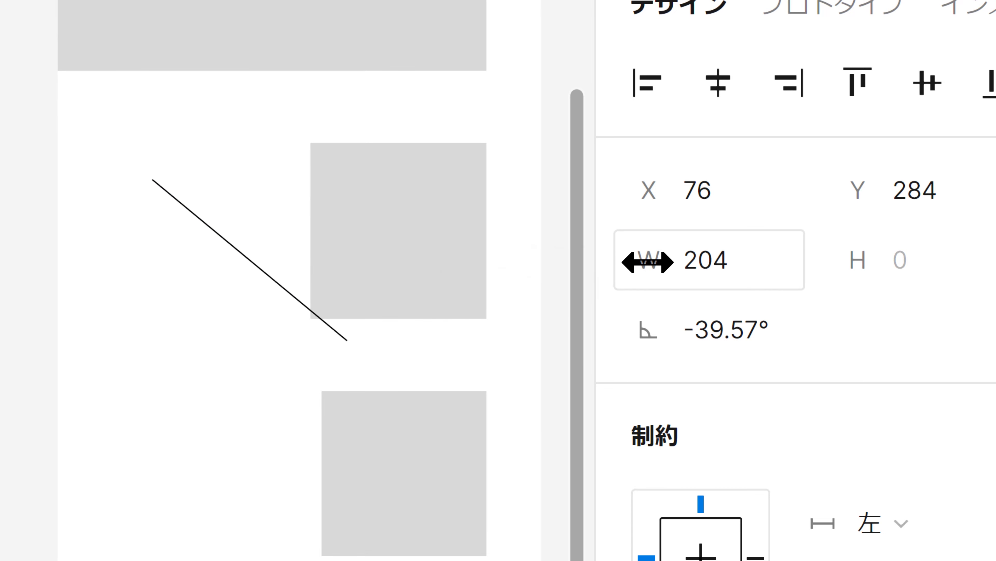
mouse_move(651, 341)
left_mouse_down()
mouse_move(476, 345)
mouse_move(656, 344)
mouse_move(756, 329)
mouse_move(451, 310)
mouse_move(601, 309)
mouse_move(652, 341)
left_mouse_up()
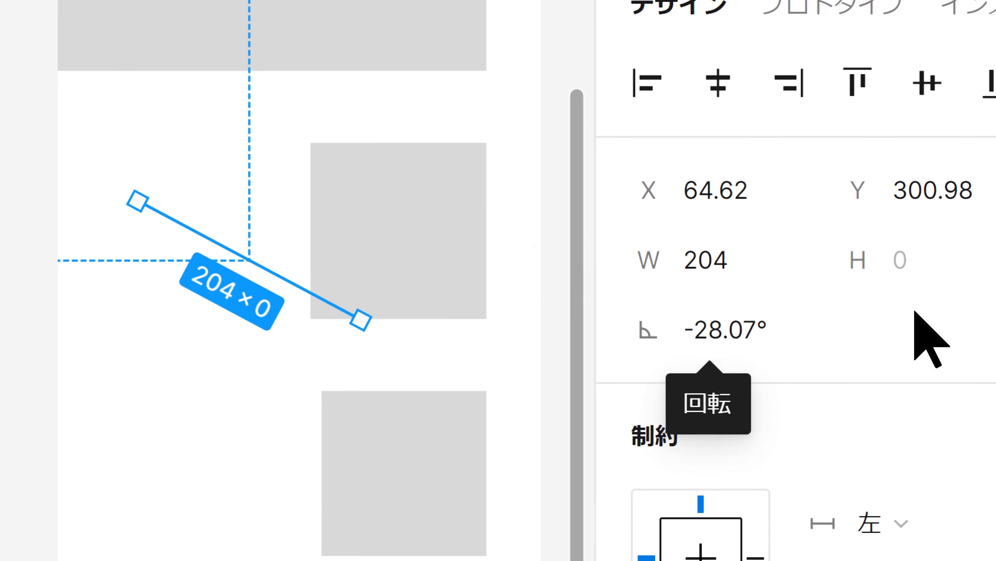
scroll(915, 311, "down", 5)
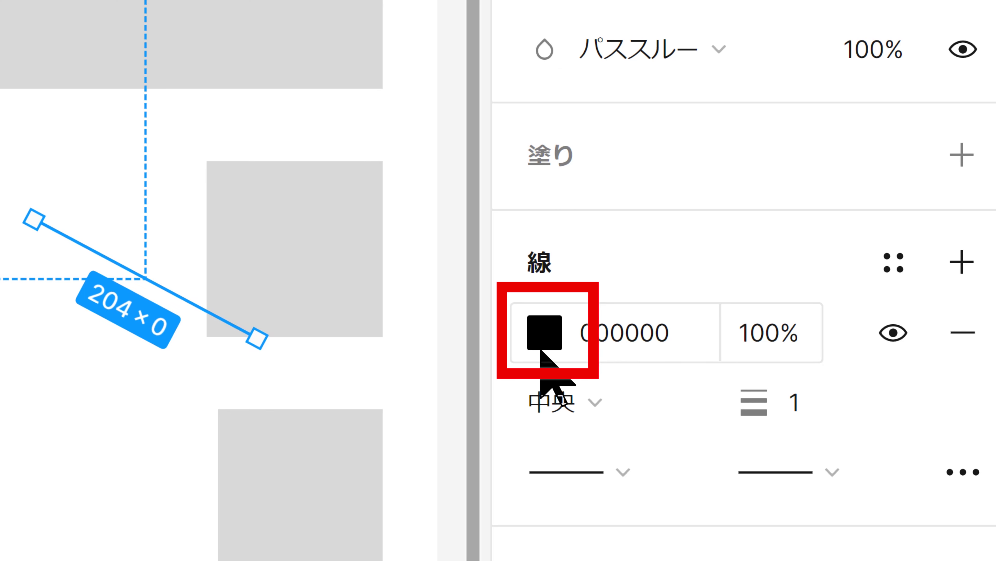
Change the line's stroke colour from black to red C13B3B.
left_click(543, 334)
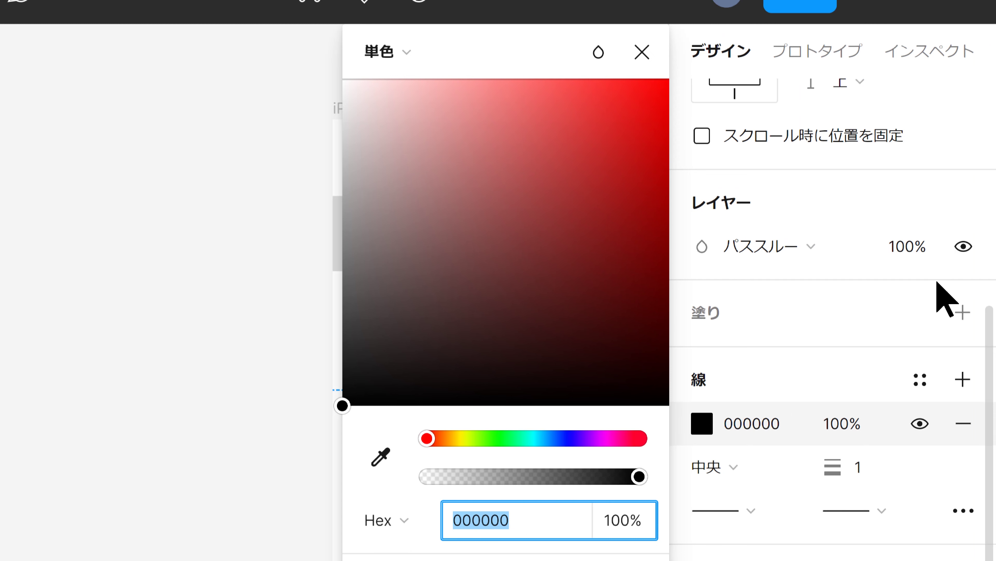
left_click(498, 280)
mouse_move(520, 255)
left_mouse_down()
mouse_move(567, 189)
mouse_move(570, 157)
left_mouse_up()
left_click(514, 438)
mouse_move(534, 445)
left_mouse_down()
mouse_move(574, 445)
mouse_move(481, 454)
mouse_move(497, 425)
mouse_move(463, 442)
mouse_move(421, 444)
left_mouse_up()
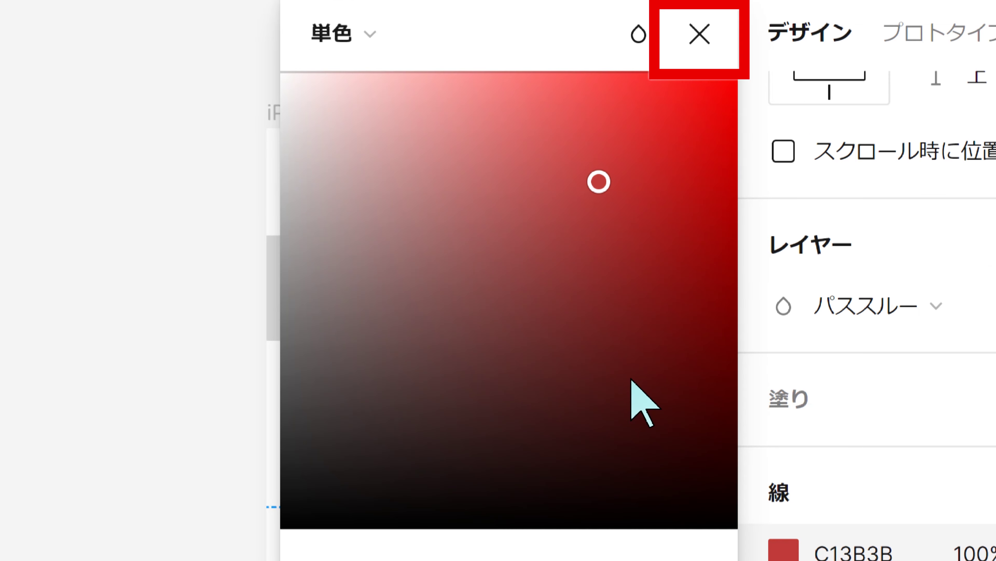
left_click(691, 39)
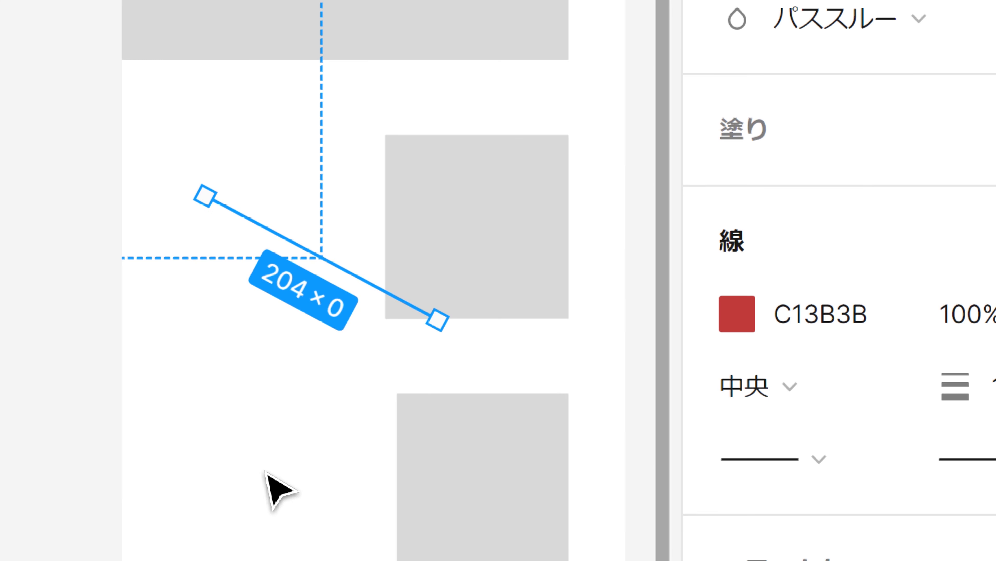
left_click(101, 392)
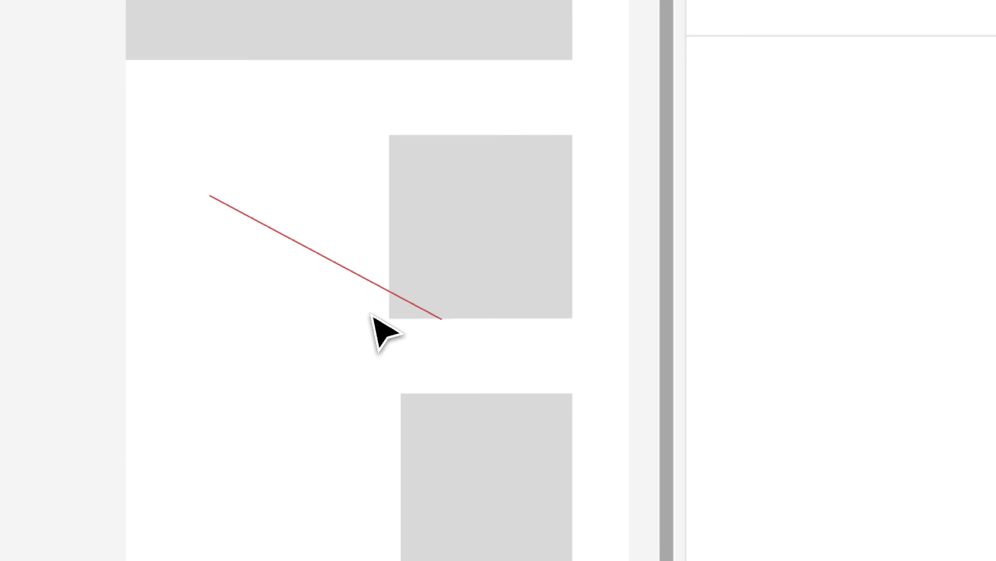
Increase the red line's stroke weight from 1 to 4.
left_click(367, 283)
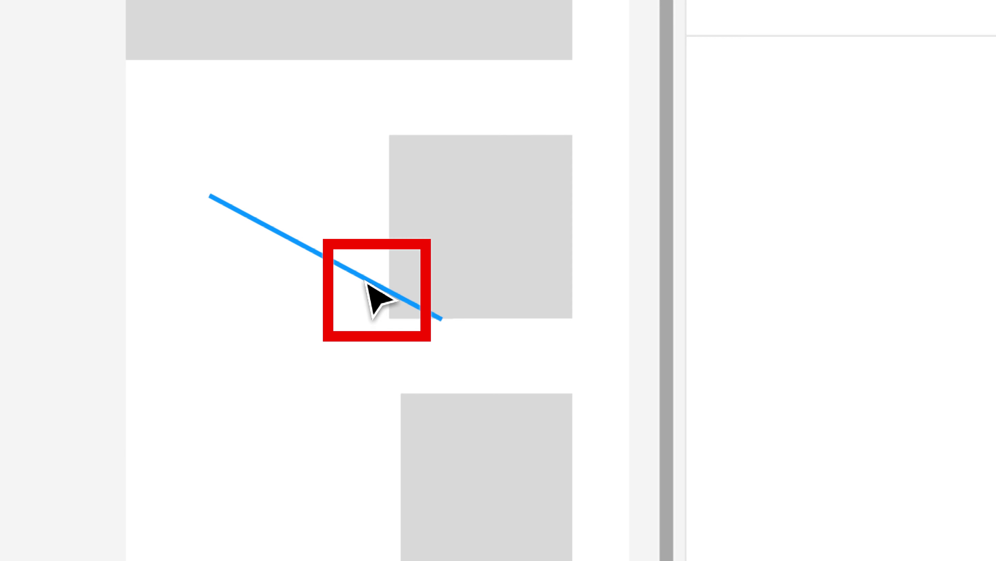
left_click(367, 282)
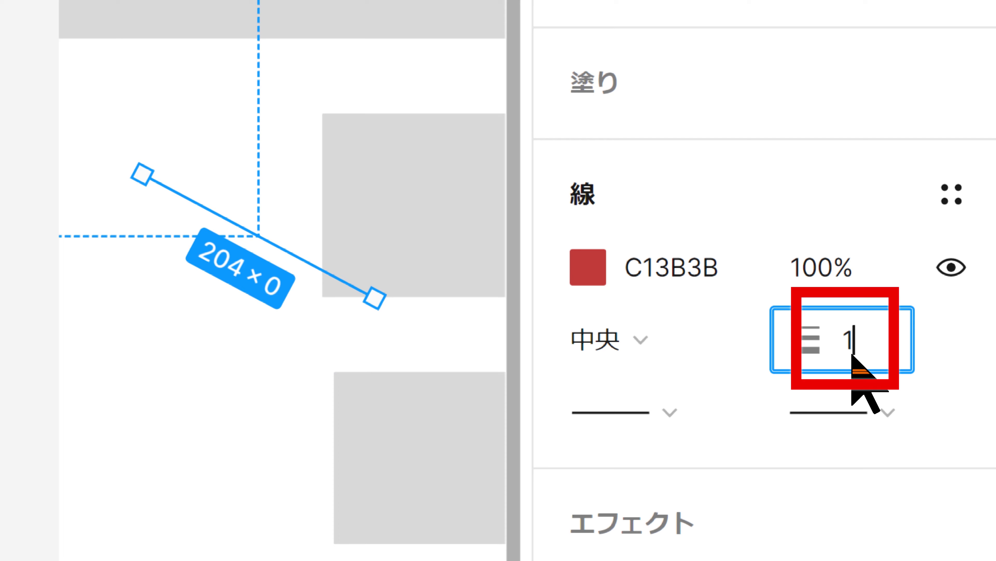
key("BackSpace")
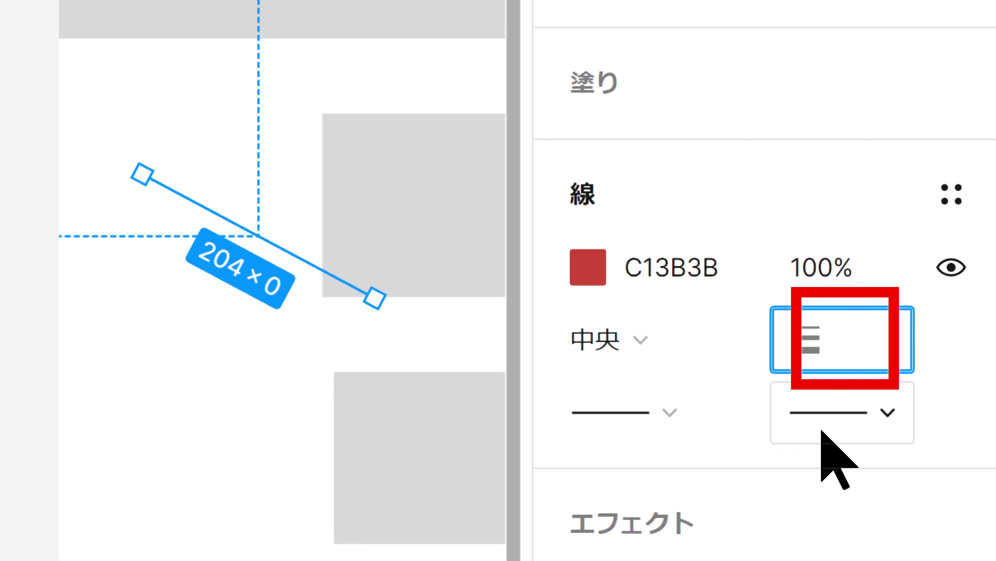
type("4")
key("Return")
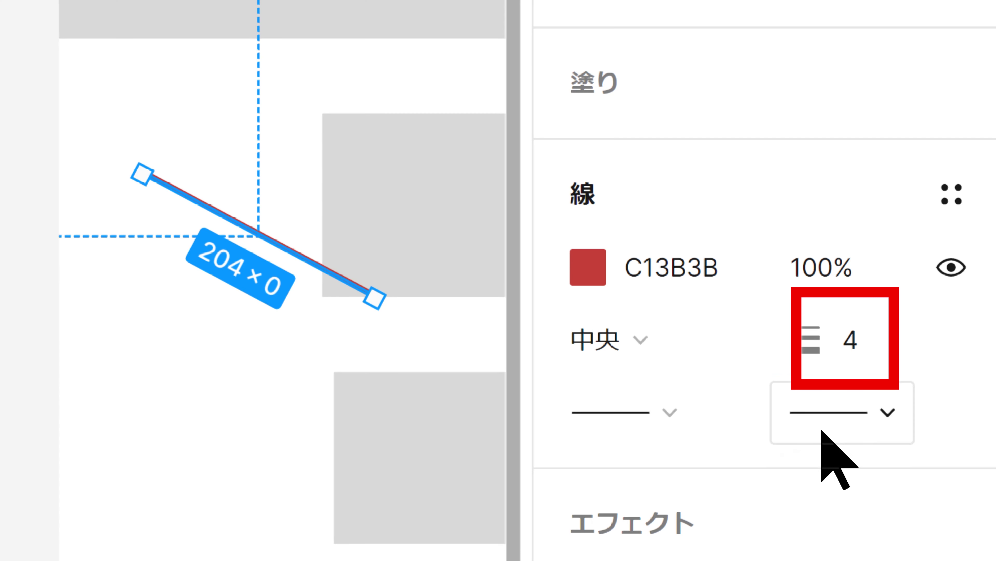
left_click(233, 443)
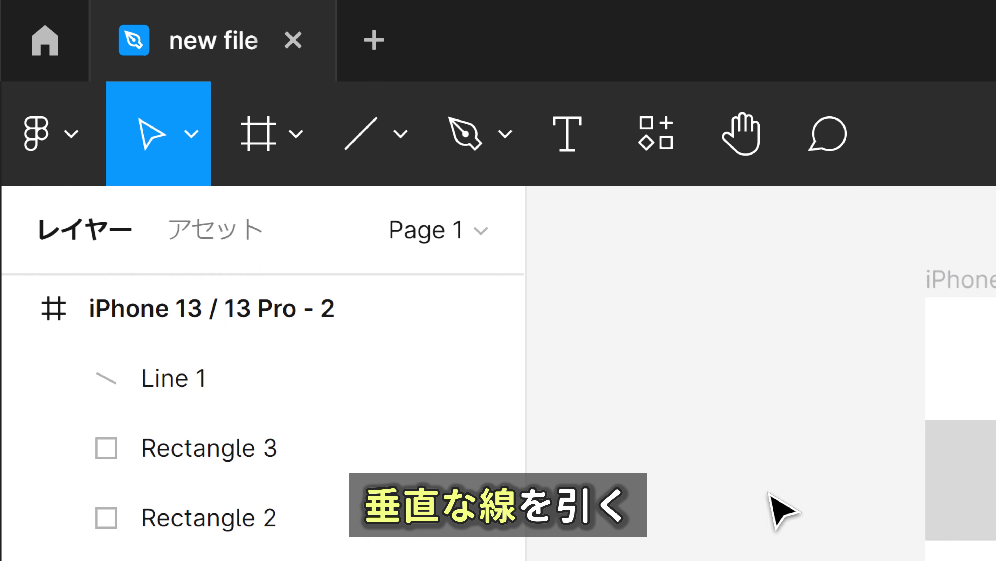
Add a straight vertical line (Line 2) and a 213-wide horizontal line (Line 3).
left_click(362, 137)
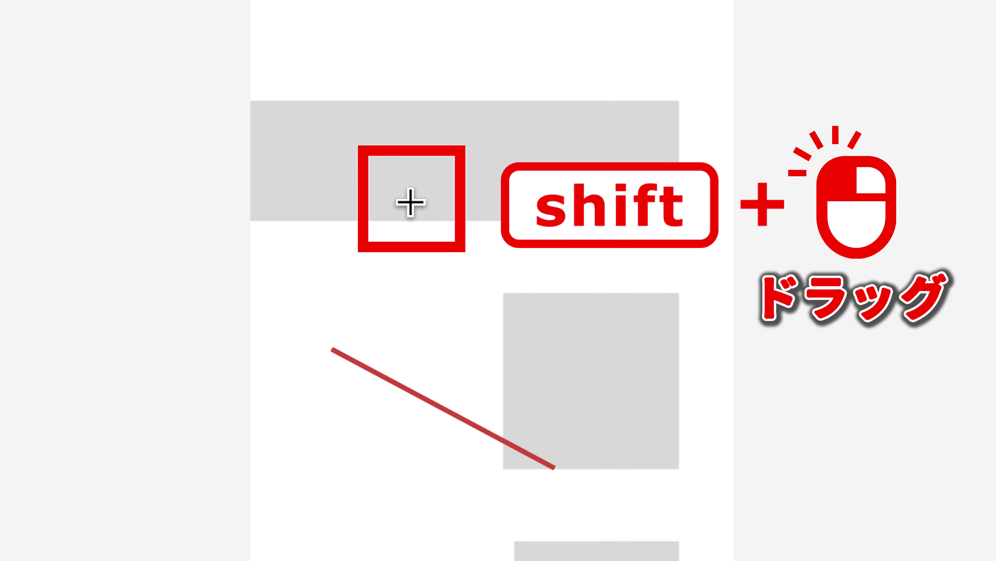
left_click_drag(410, 201, 432, 490)
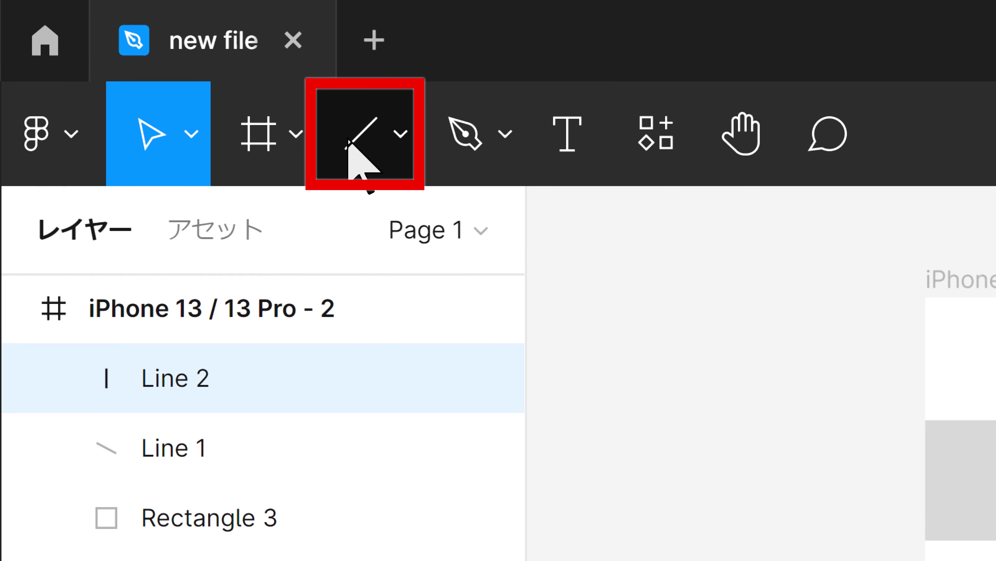
left_click(349, 142)
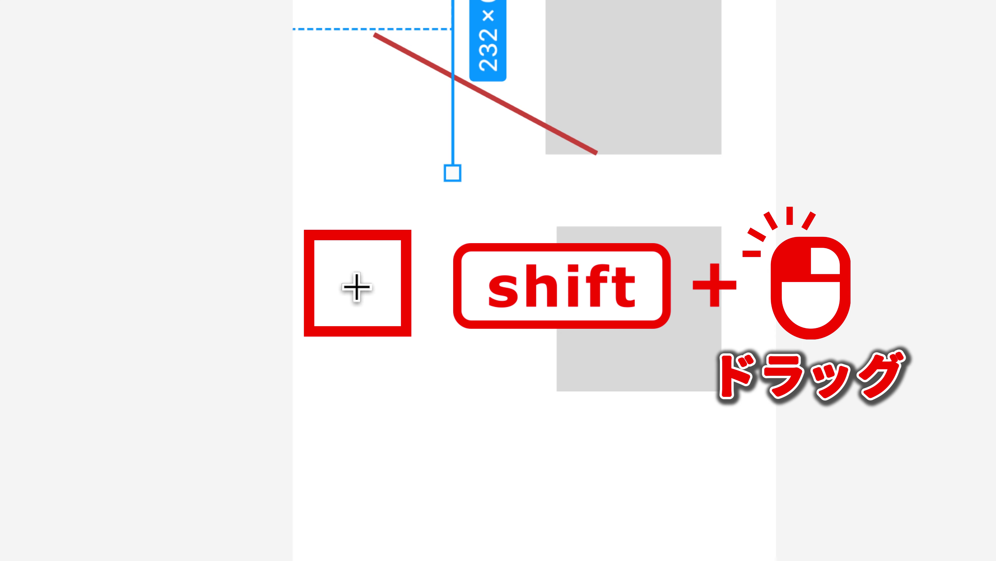
left_click_drag(357, 287, 622, 286)
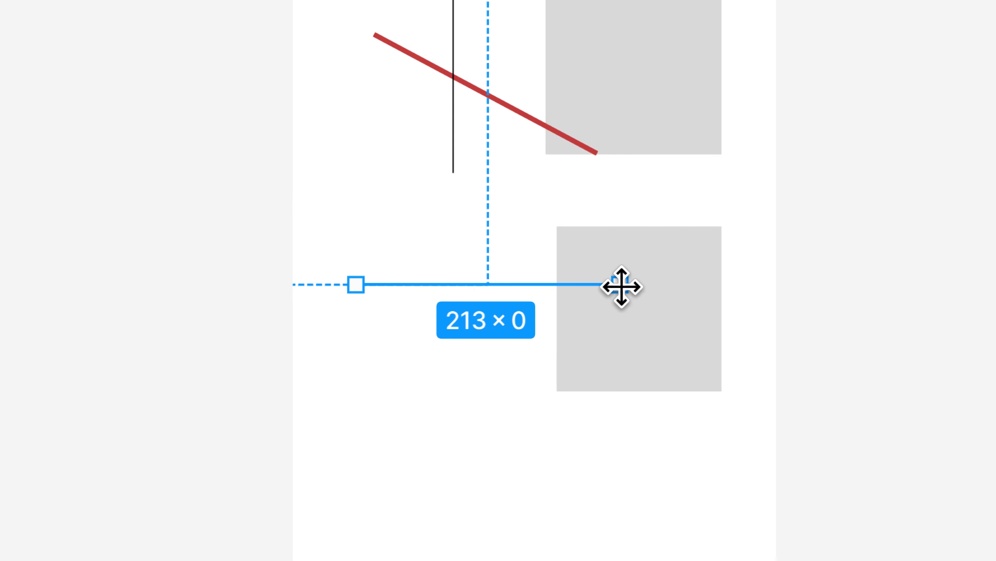
left_click(859, 426)
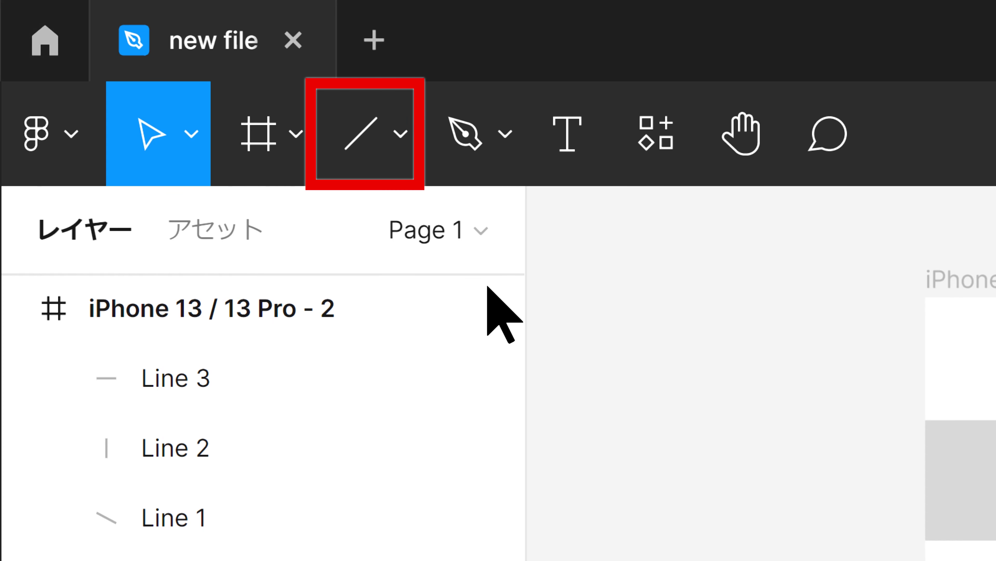
Draw a grey 250×157 ellipse and a 146×146 perfect circle below it.
left_click(408, 159)
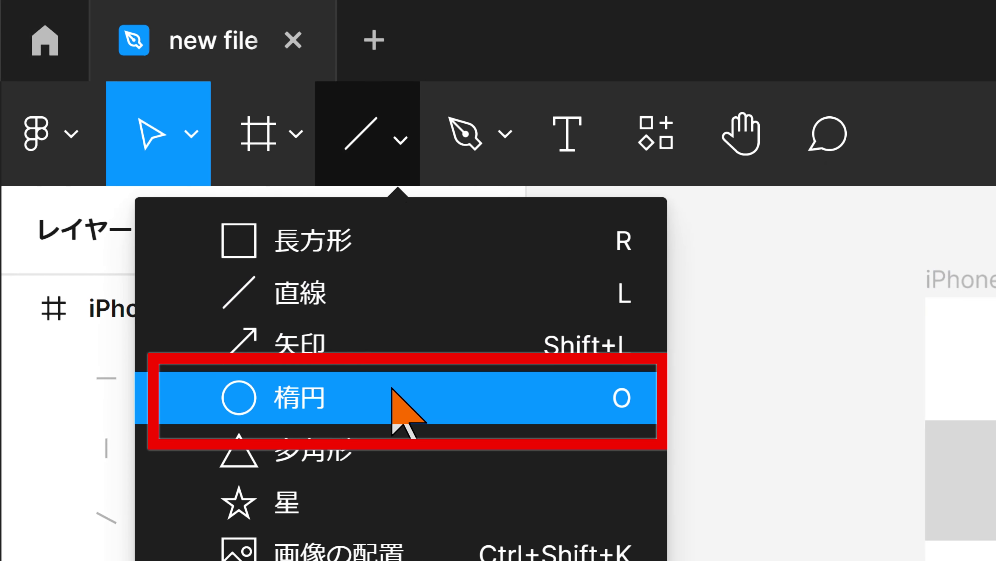
left_click(392, 389)
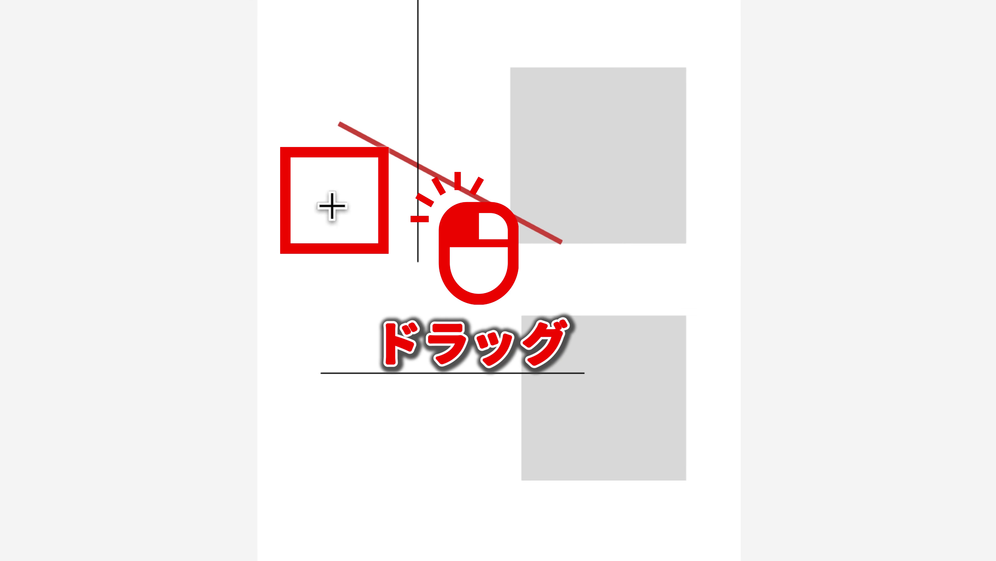
mouse_move(332, 206)
left_mouse_down()
mouse_move(489, 327)
mouse_move(643, 399)
left_mouse_up()
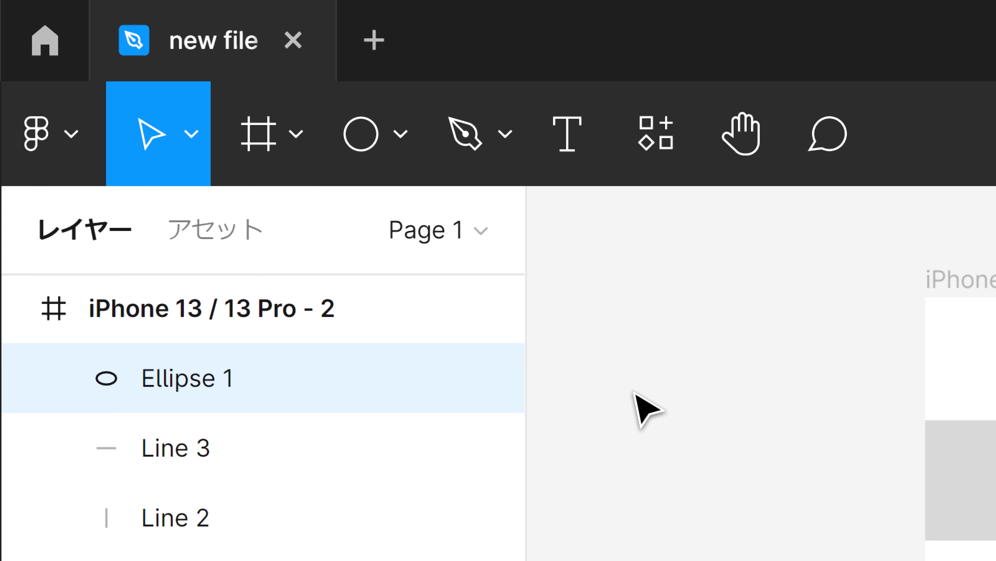
left_click(367, 161)
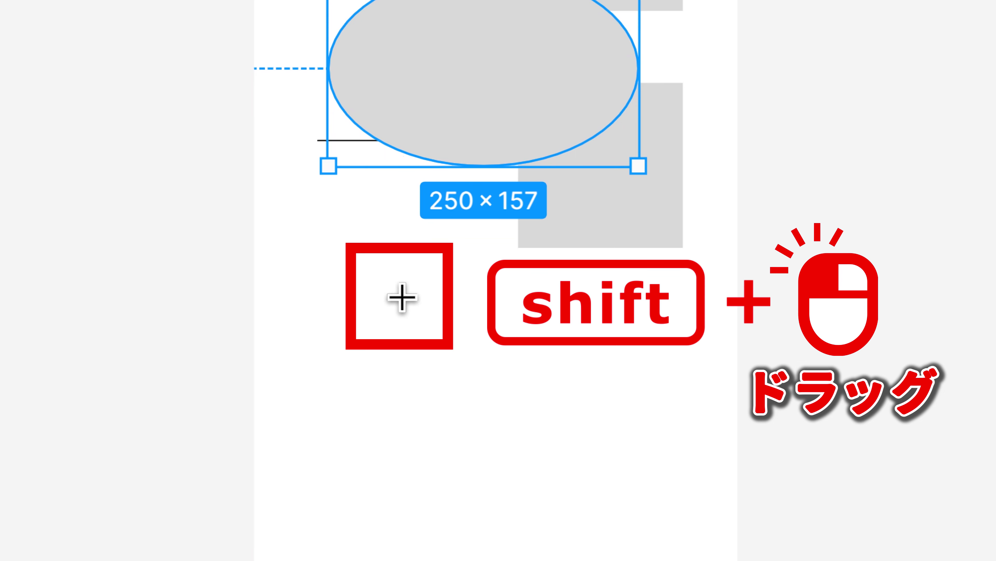
left_click_drag(402, 297, 574, 437)
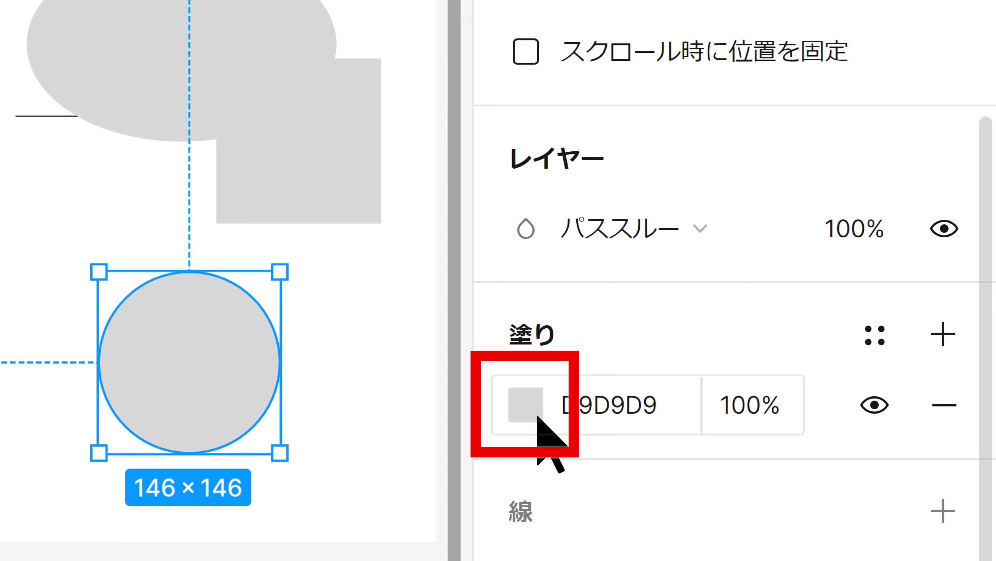
Fill the circle with red D92222.
left_click(526, 416)
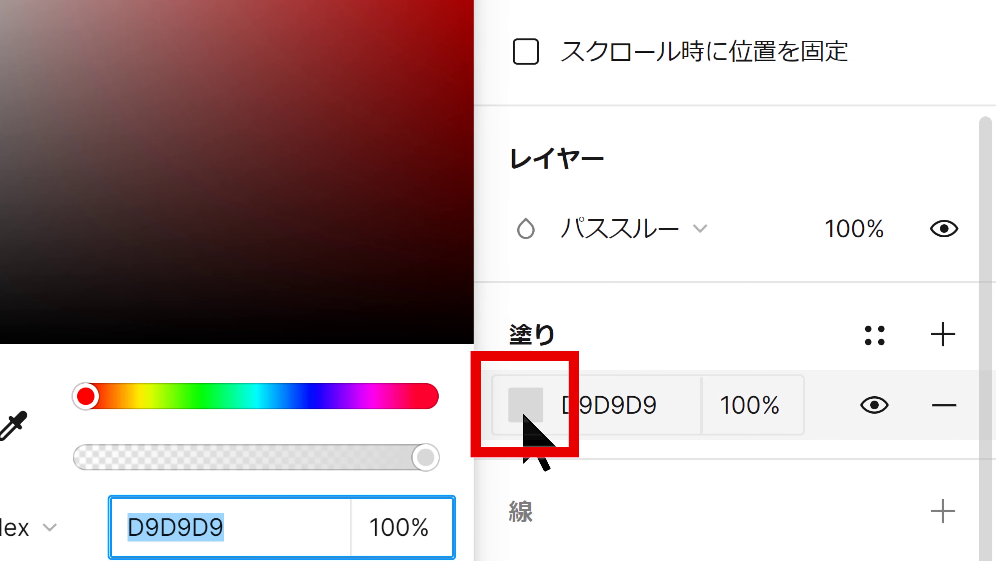
left_click(574, 188)
left_click(617, 84)
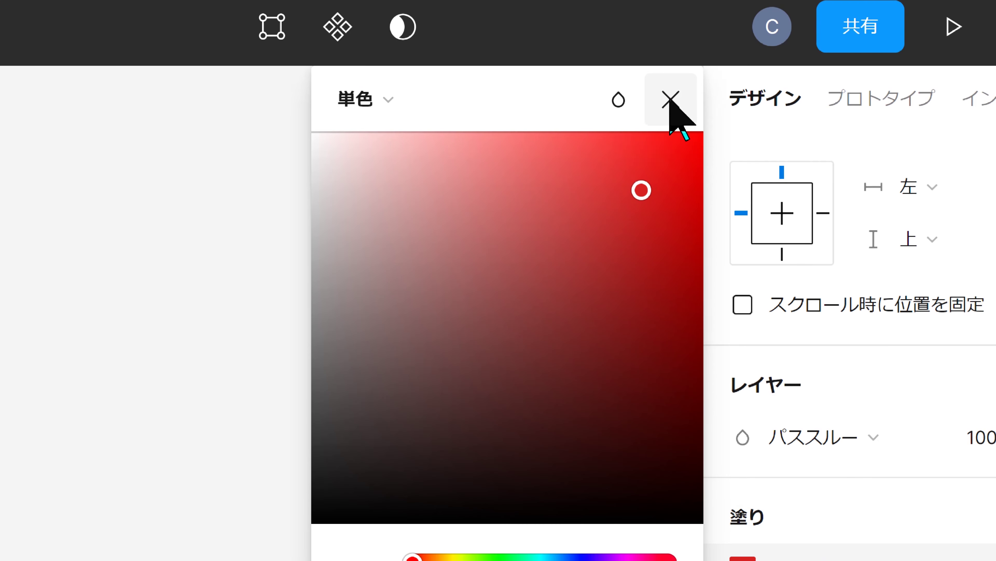
left_click(642, 8)
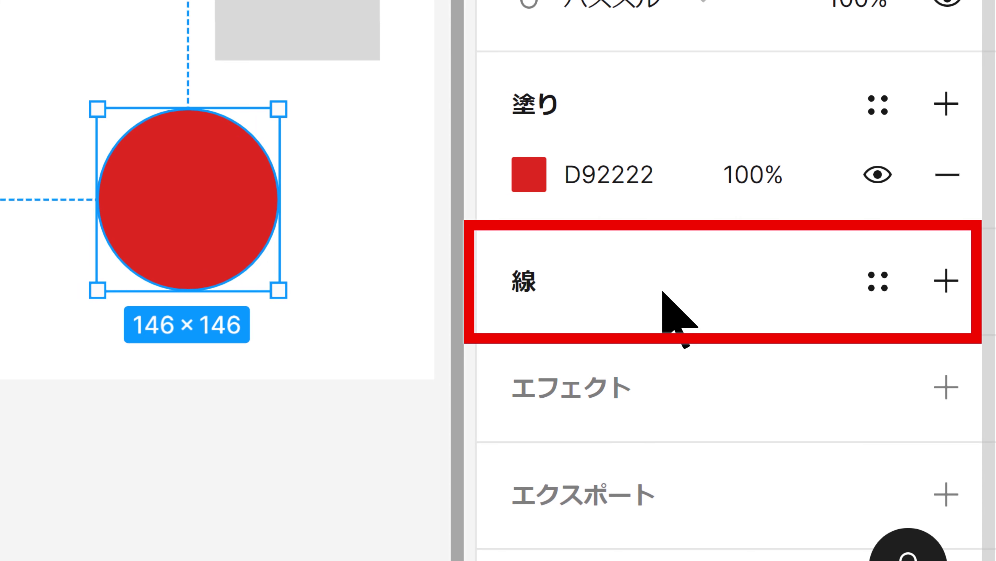
Add a green 47D92F inside stroke of weight 10 to the circle.
left_click(589, 284)
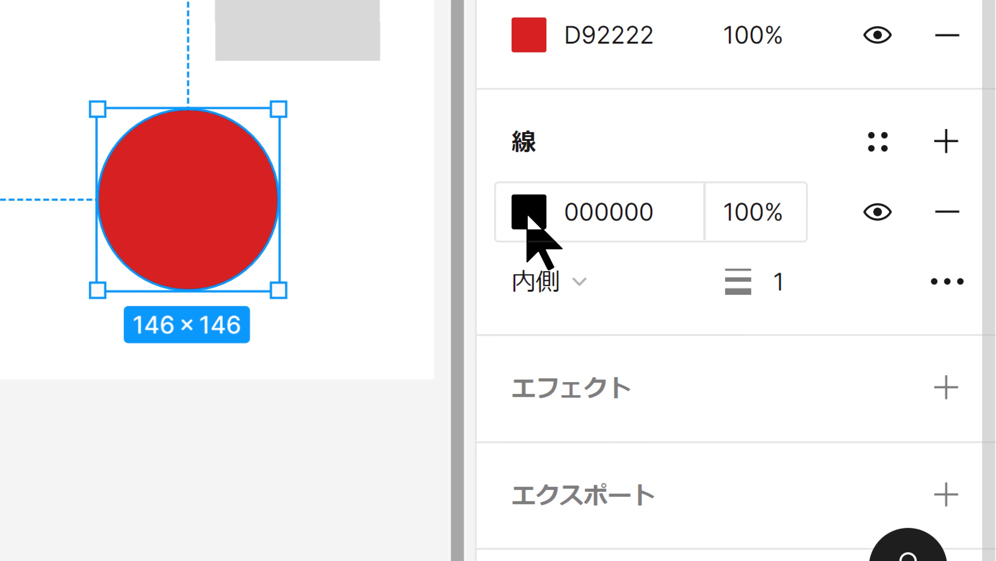
left_click(528, 214)
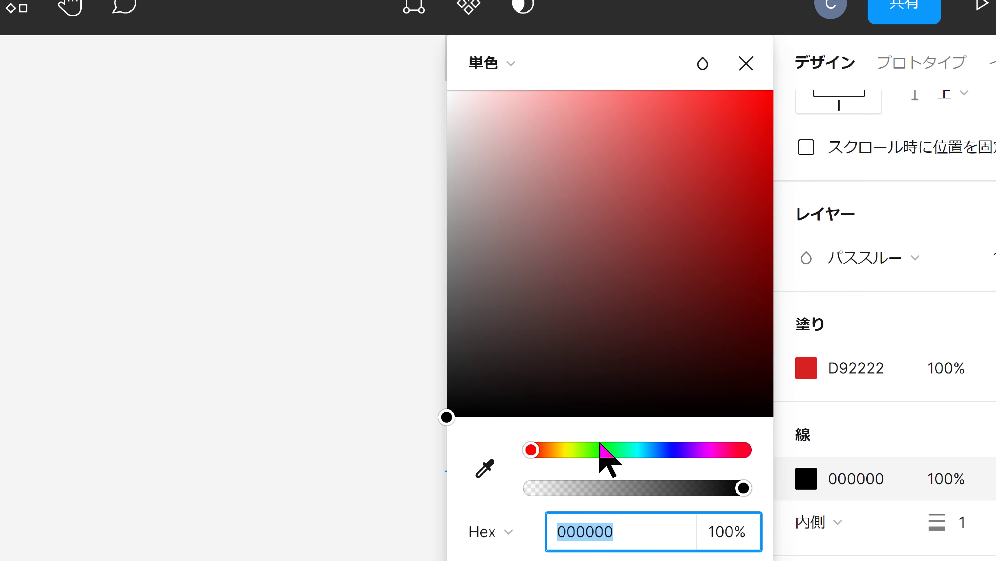
left_click(597, 450)
left_click_drag(627, 310, 703, 146)
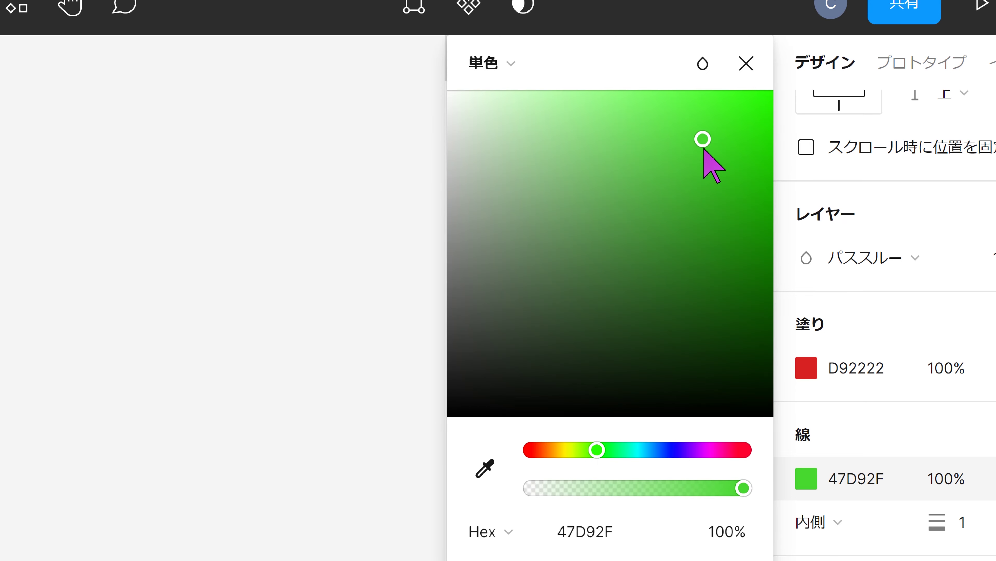
left_click(746, 64)
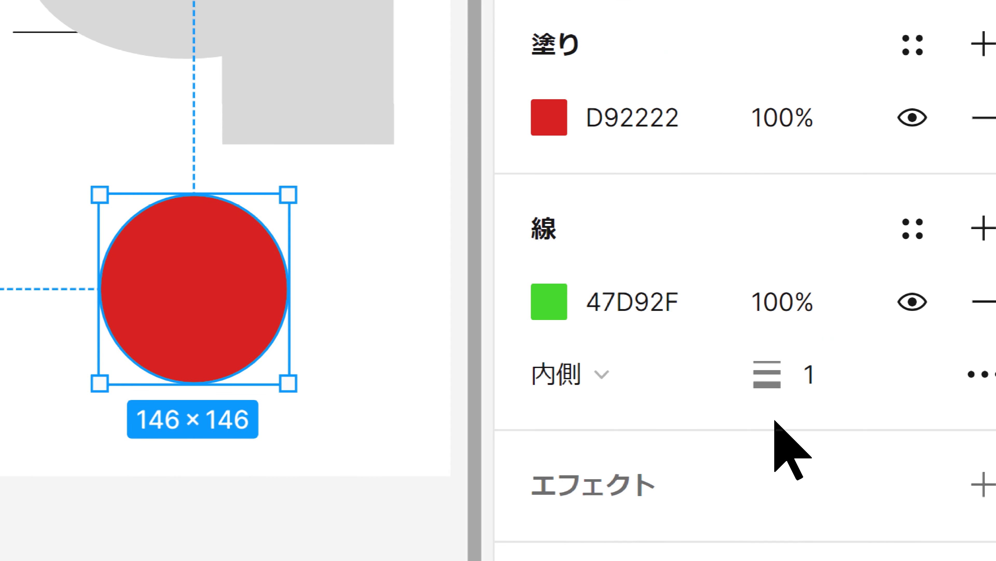
left_click(812, 391)
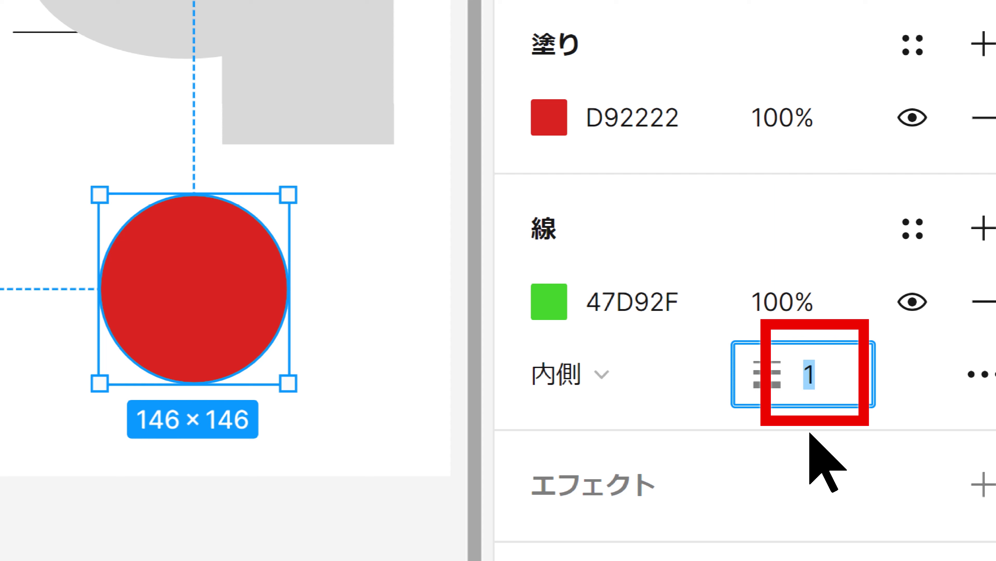
type("10")
key("Return")
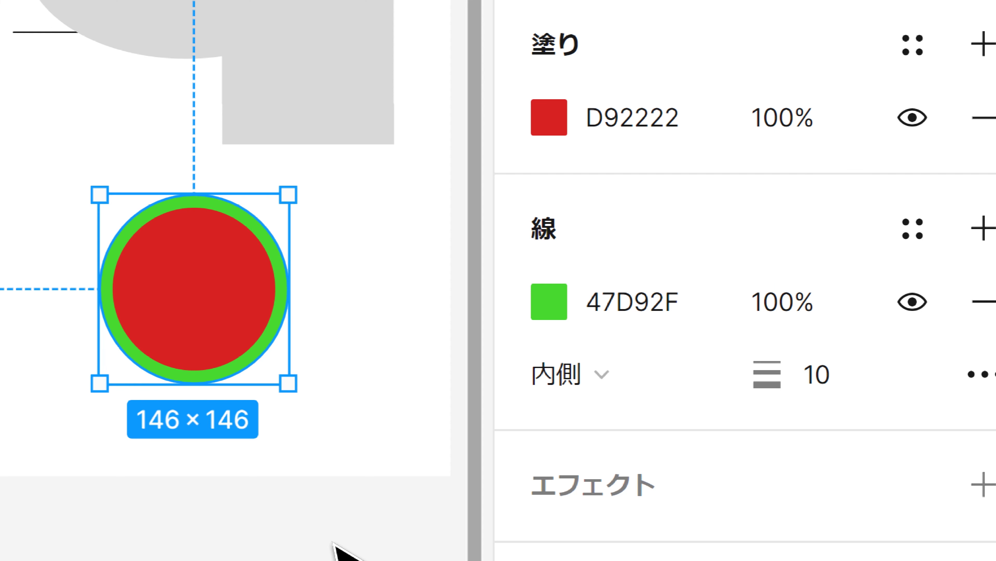
left_click(331, 527)
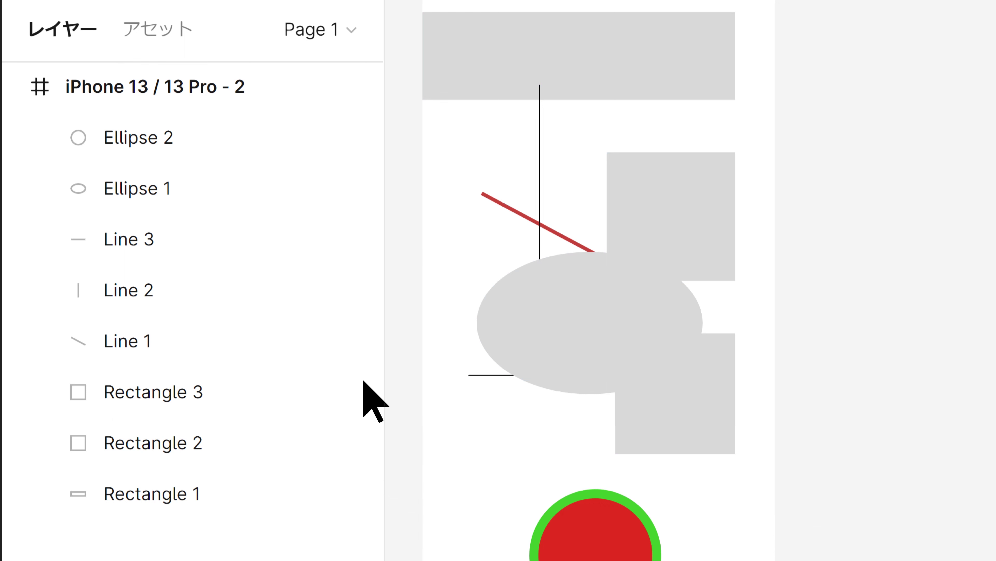
mouse_move(233, 122)
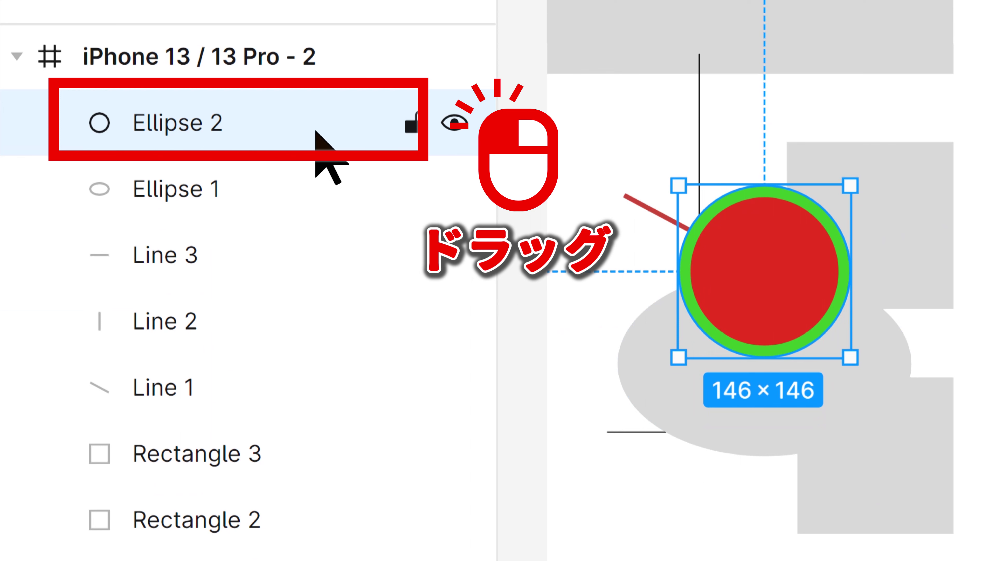
Reorder layer Ellipse 2 to sit between Line 3 and Line 2.
mouse_move(316, 131)
left_mouse_down()
mouse_move(305, 337)
mouse_move(315, 425)
left_mouse_up()
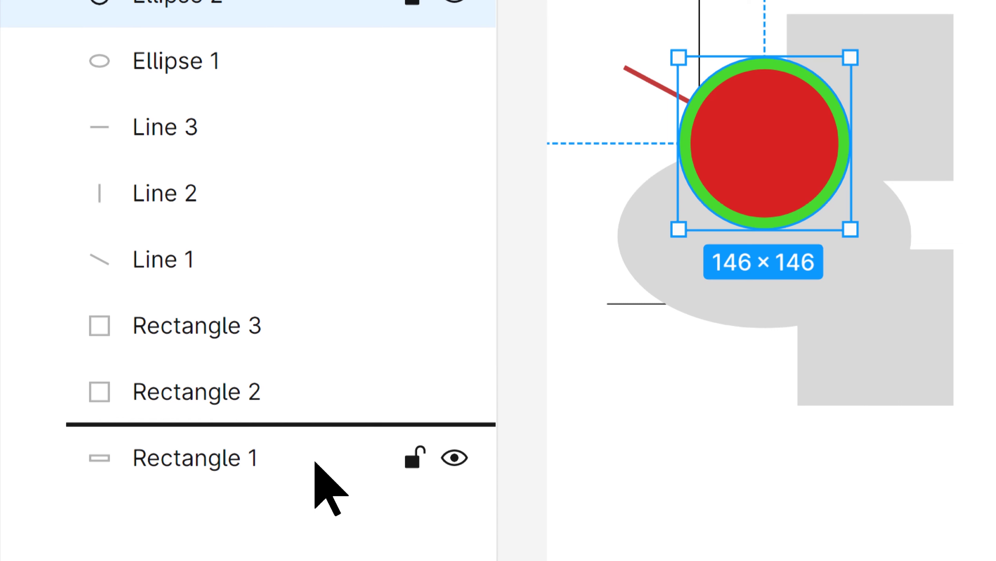
left_click_drag(315, 425, 315, 461)
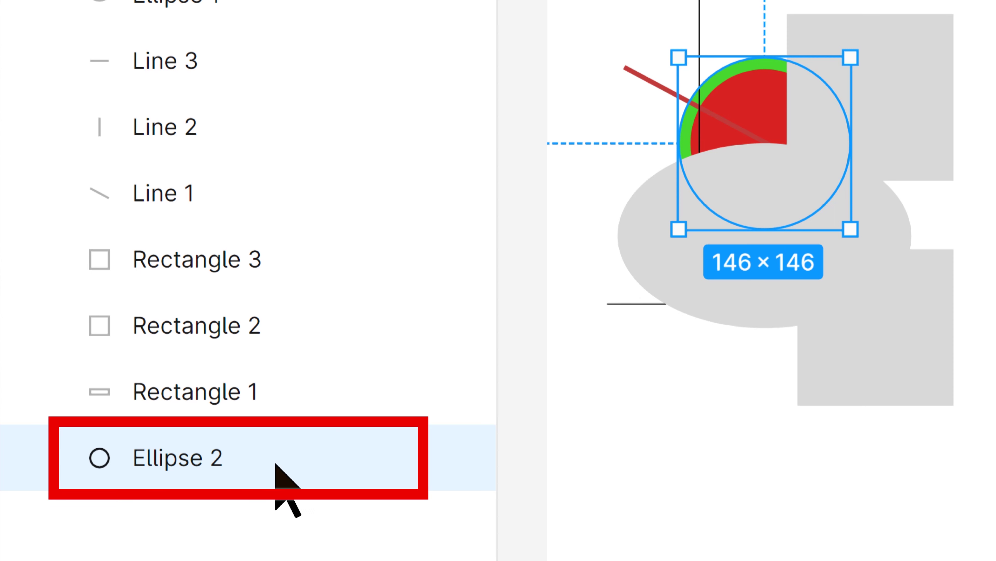
left_click_drag(276, 466, 268, 254)
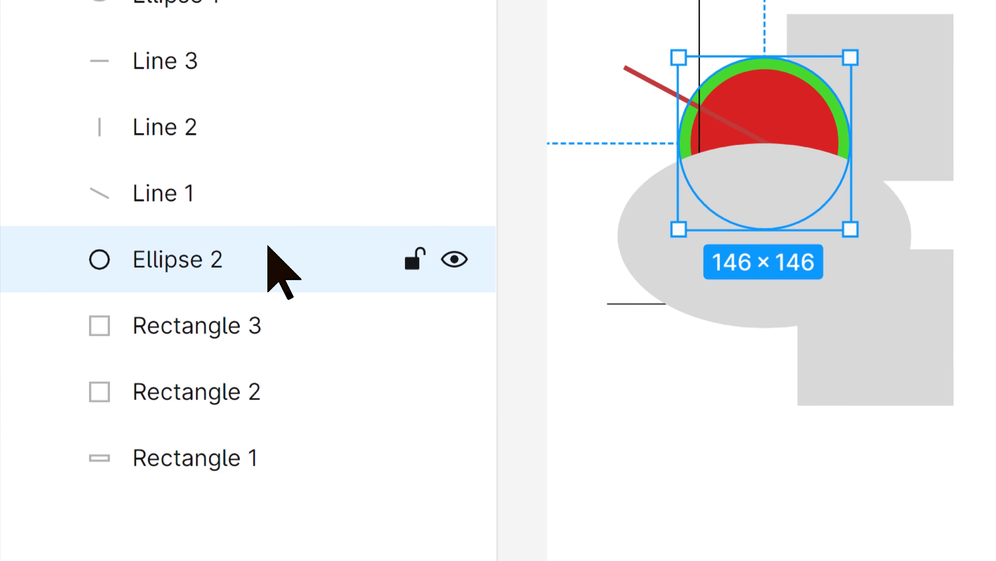
left_click_drag(268, 242, 263, 342)
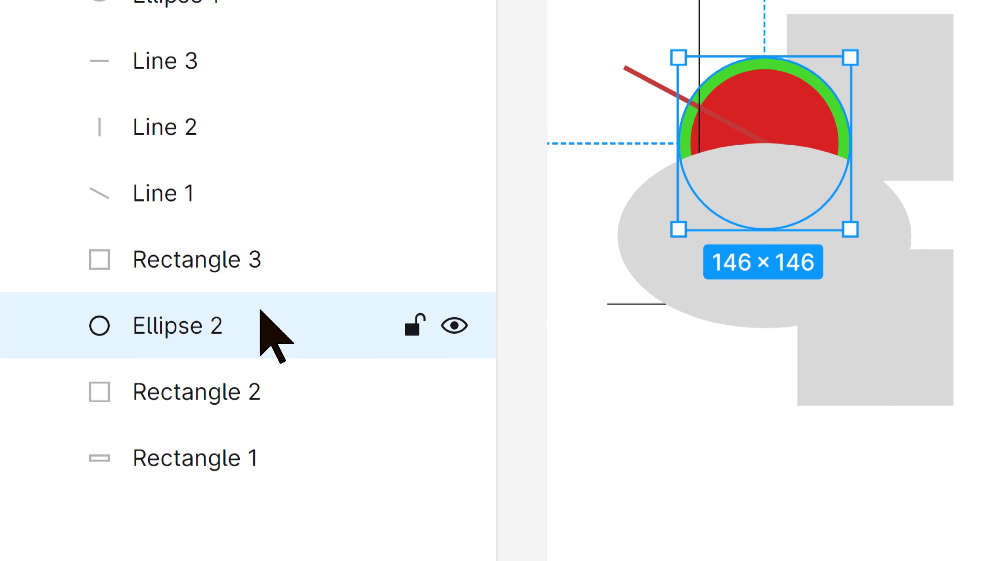
left_click_drag(260, 310, 272, 101)
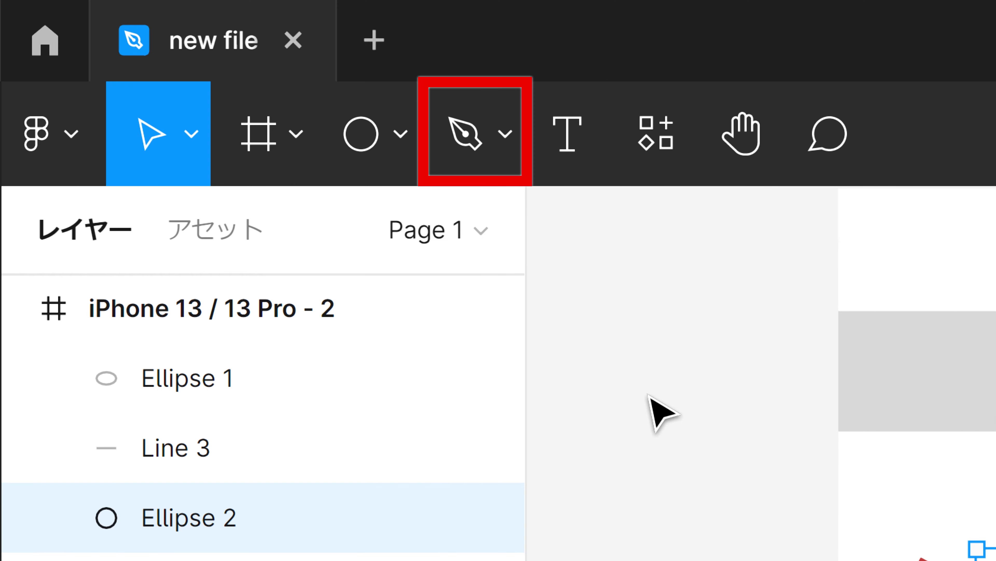
Draw an open black zigzag path, about 242.5×218, with the Pen tool.
left_click(514, 163)
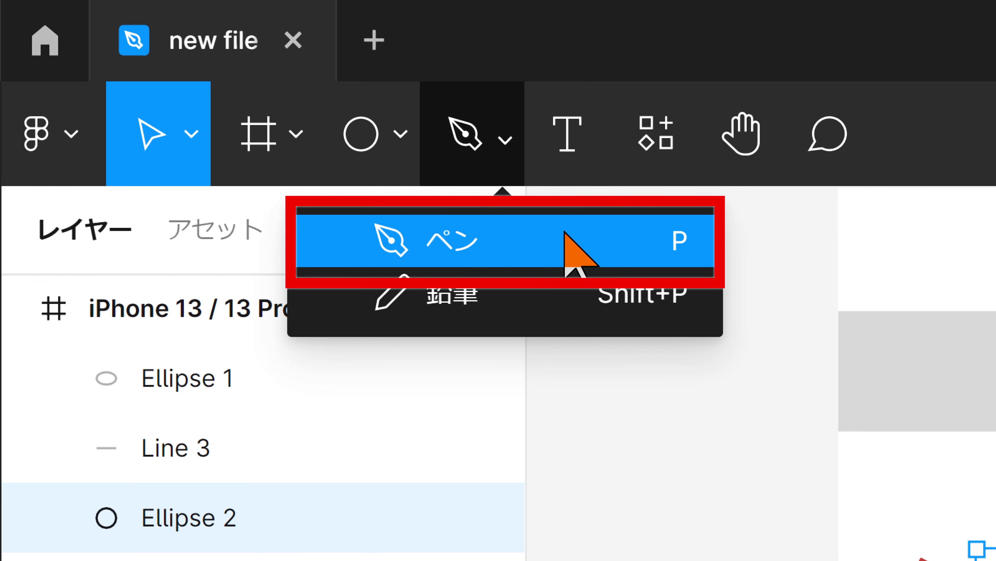
left_click(565, 232)
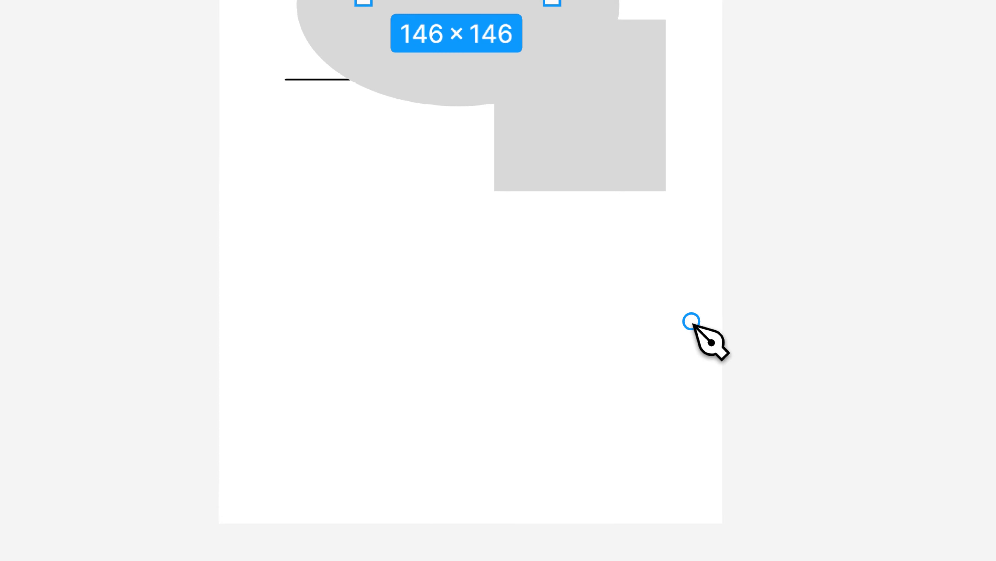
left_click(326, 177)
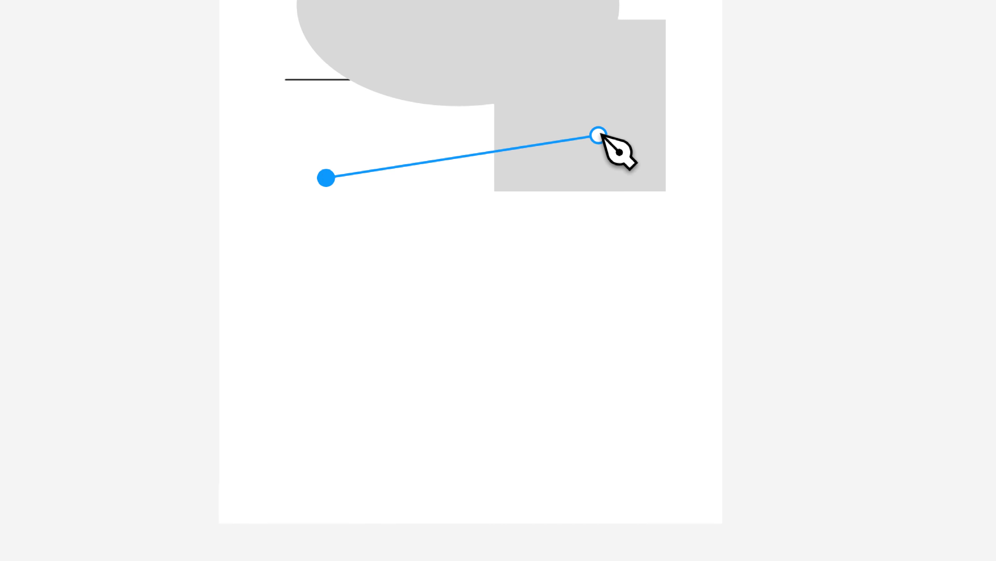
left_click(578, 122)
left_click(640, 286)
left_click(559, 403)
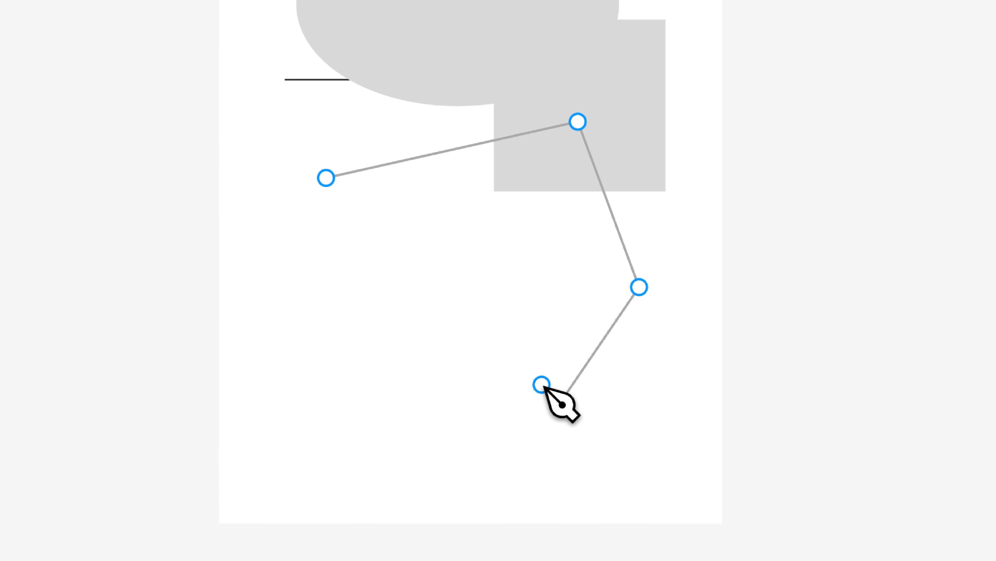
left_click(458, 339)
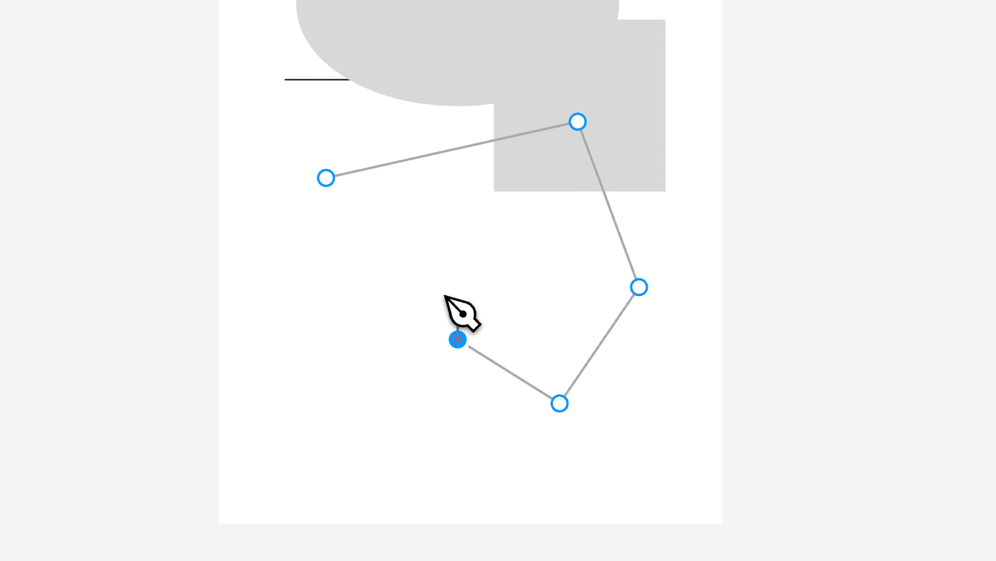
left_click(435, 271)
left_click_drag(435, 271, 378, 227)
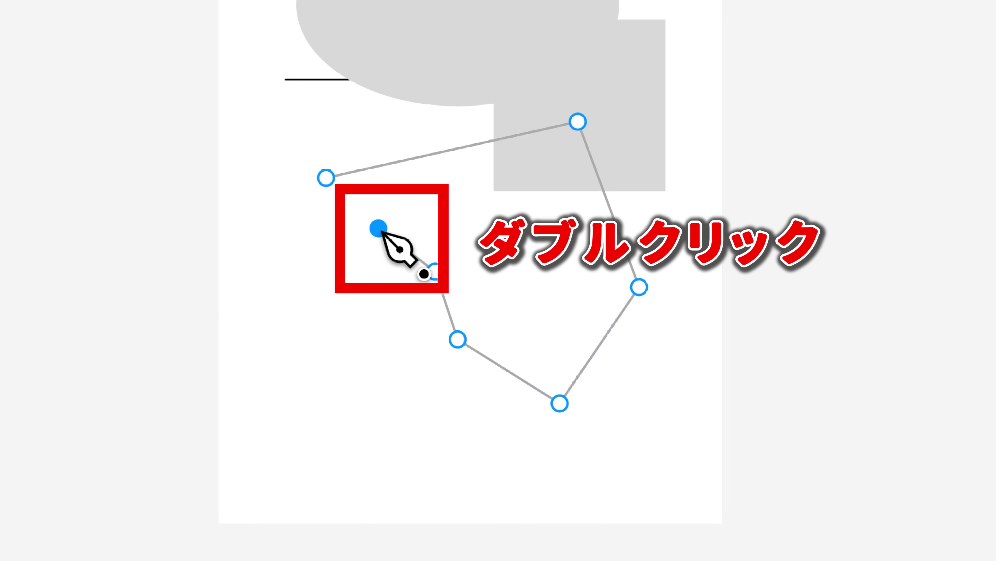
double_click(378, 227)
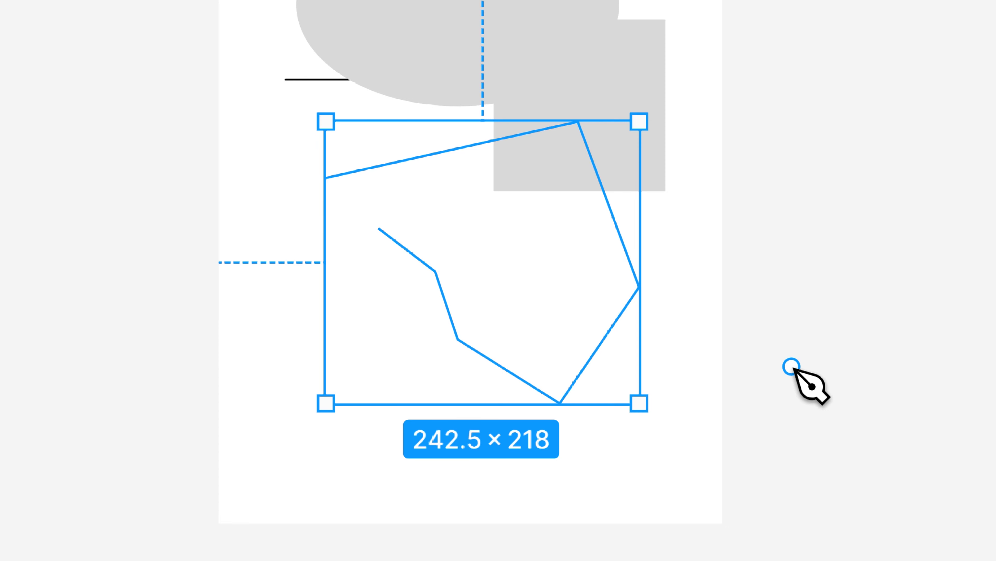
key("Escape")
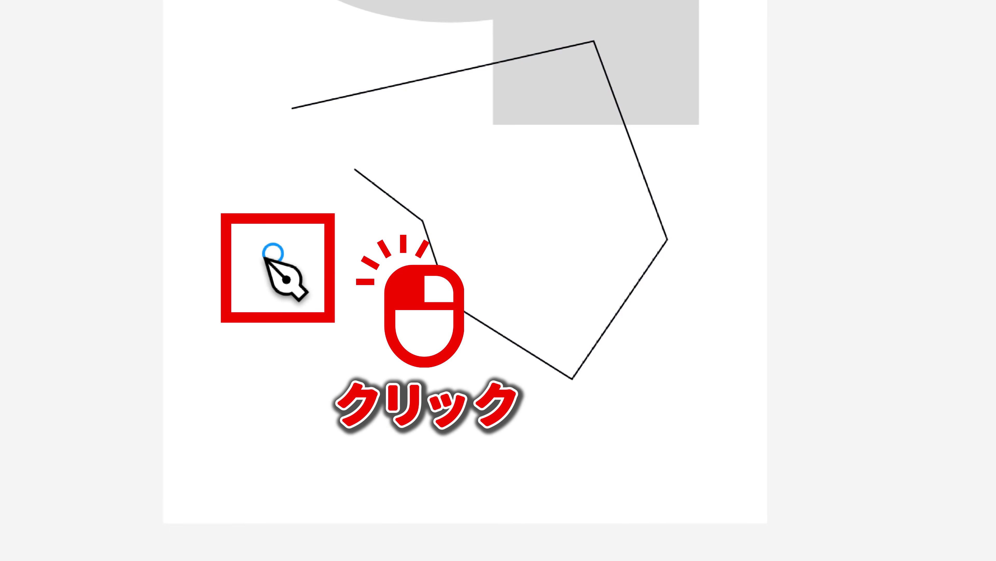
Draw a curved open Pen path, Vector 2 (199.48×136.78), overlapping the zigzag line.
left_click(262, 254)
left_click_drag(317, 319, 422, 408)
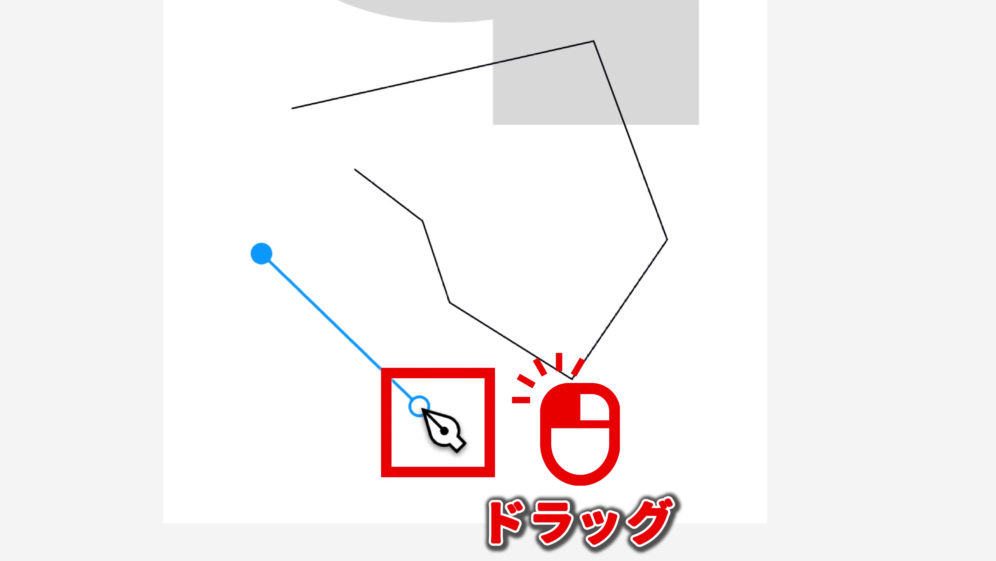
mouse_move(420, 407)
left_mouse_down()
mouse_move(460, 400)
mouse_move(545, 416)
mouse_move(579, 441)
left_mouse_up()
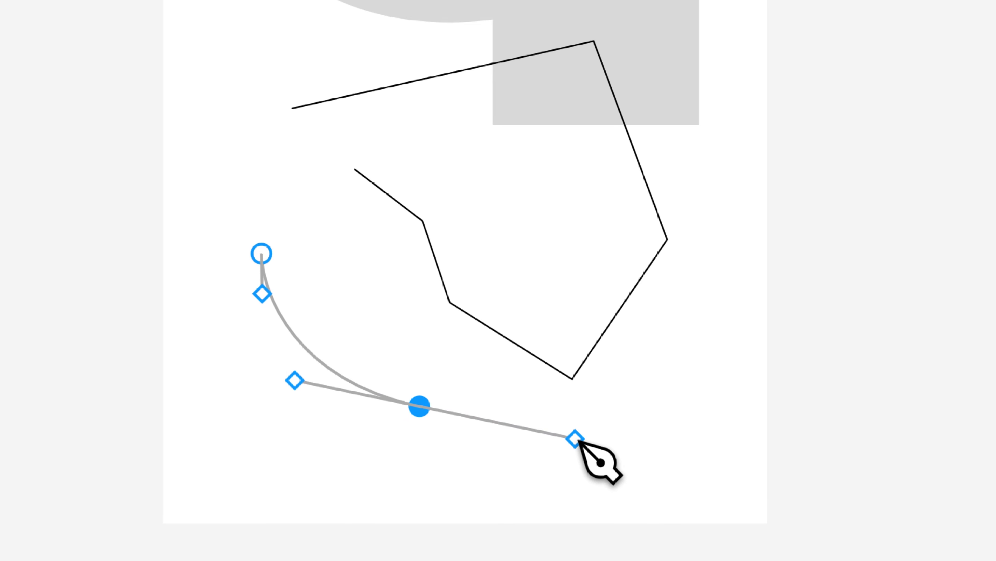
key("Escape")
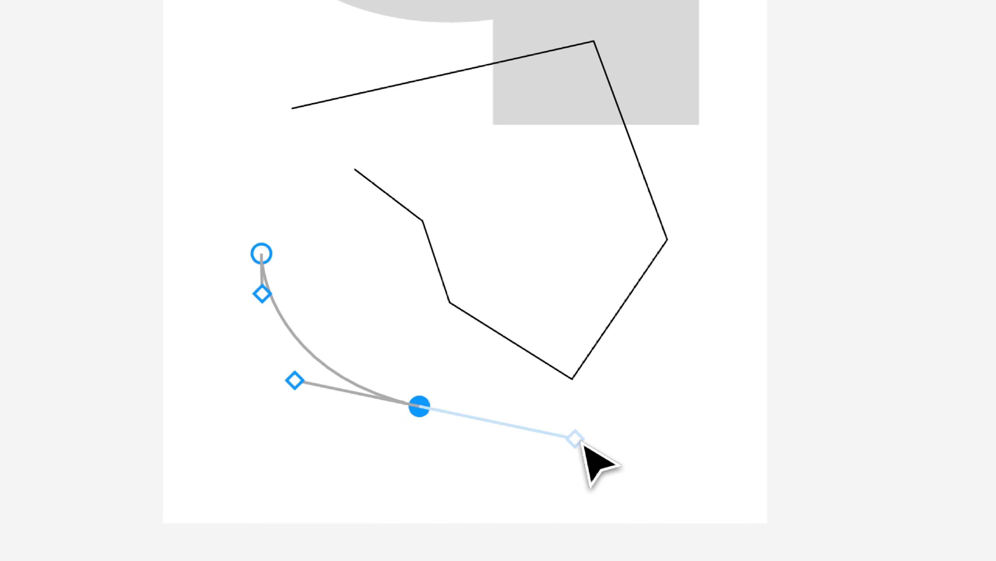
key("p")
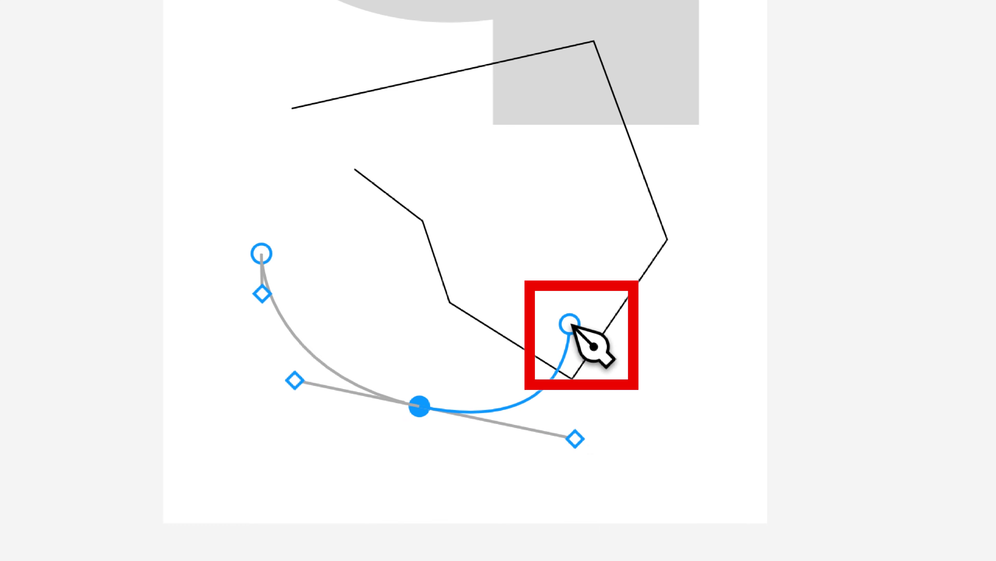
mouse_move(571, 323)
left_mouse_down()
mouse_move(590, 290)
mouse_move(576, 295)
left_mouse_up()
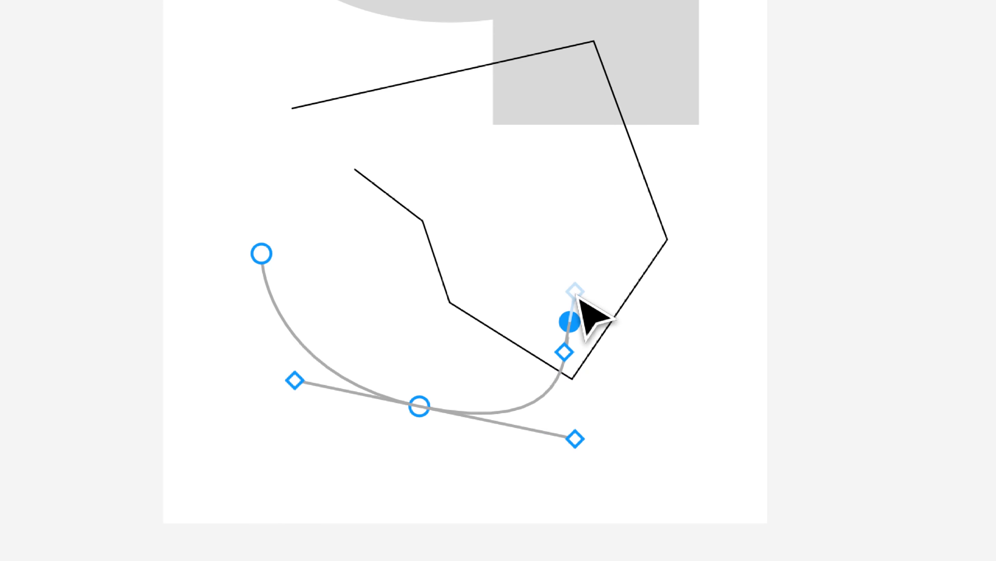
left_click(486, 202)
left_click_drag(486, 203, 419, 207)
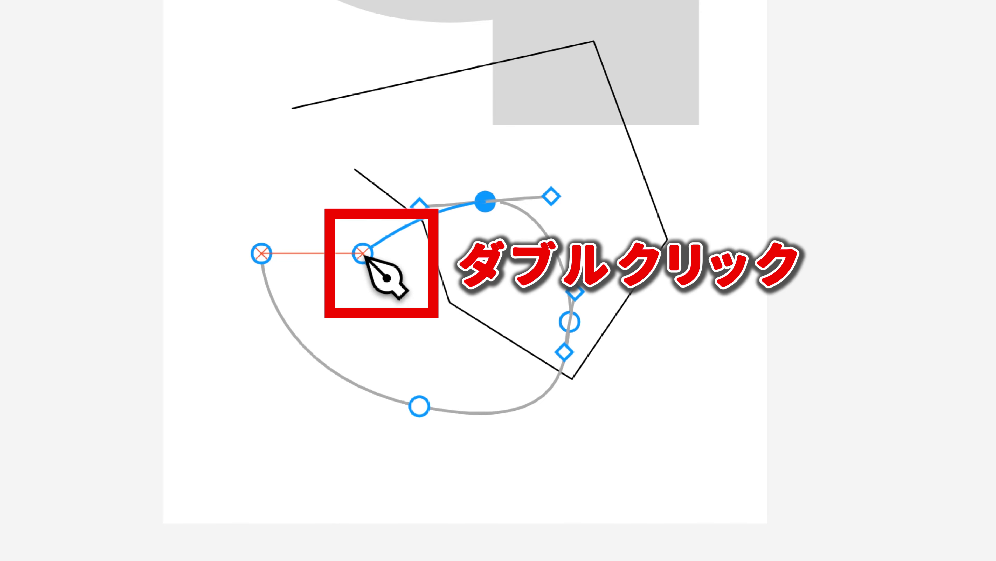
double_click(363, 253)
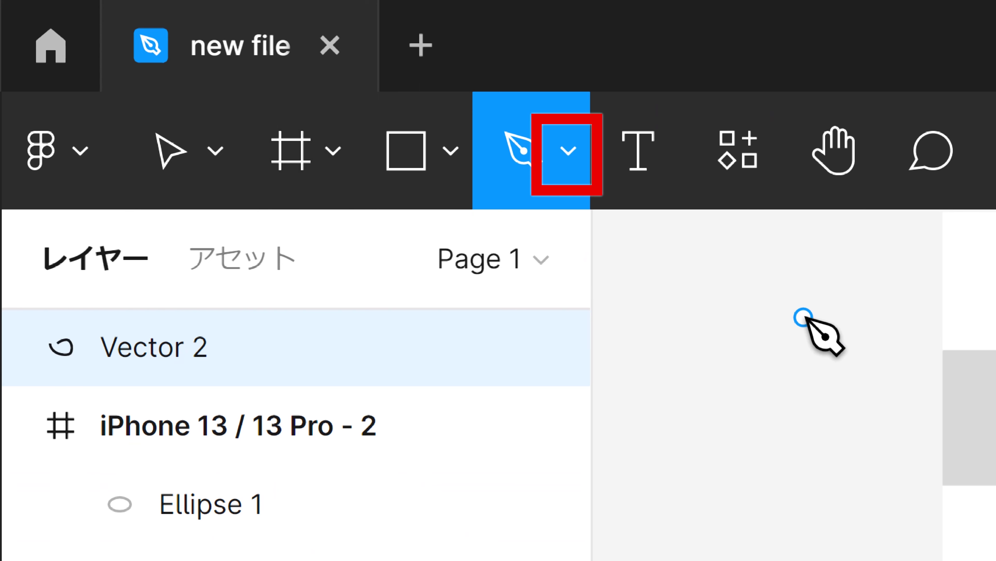
With the Pencil tool, draw two freehand wavy strokes across the red circle and grey ellipse.
left_click(567, 179)
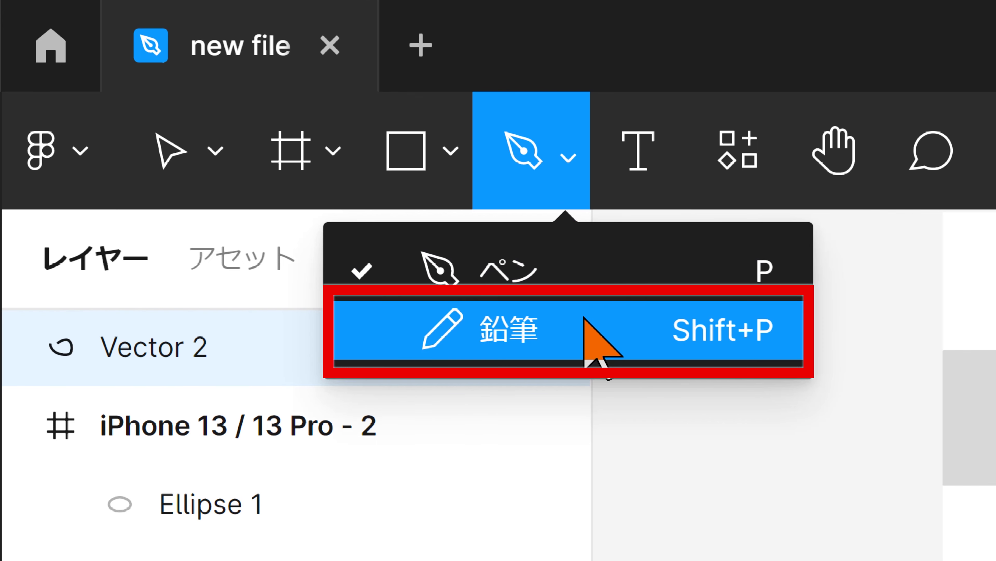
left_click(585, 318)
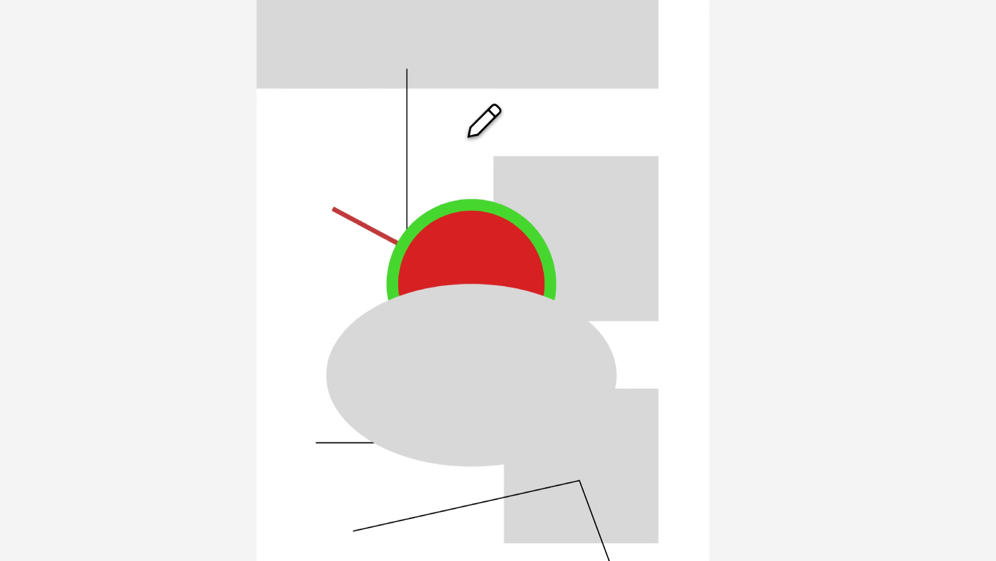
mouse_move(468, 137)
left_mouse_down()
mouse_move(415, 231)
mouse_move(443, 462)
left_mouse_up()
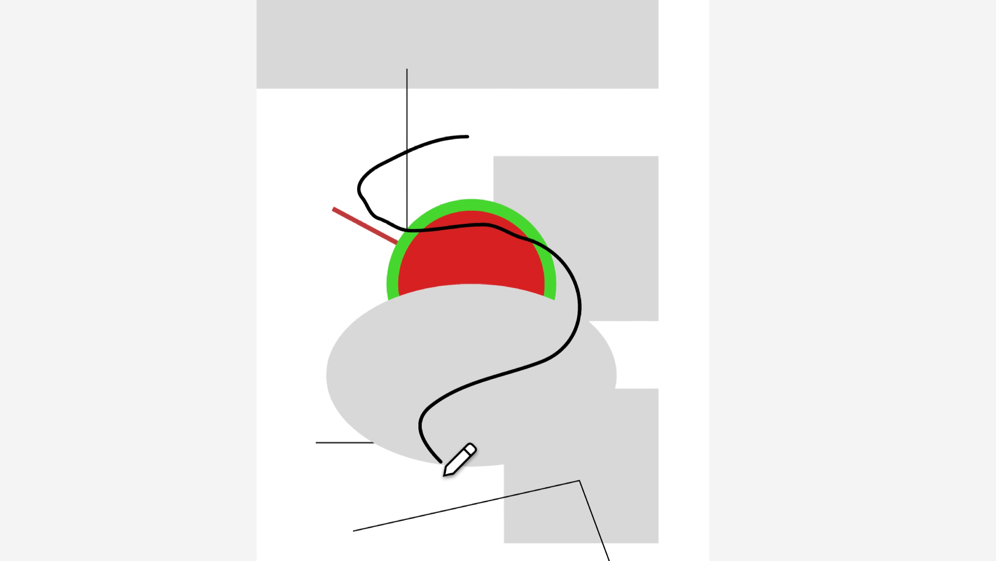
mouse_move(353, 303)
left_mouse_down()
mouse_move(464, 338)
mouse_move(528, 400)
left_mouse_up()
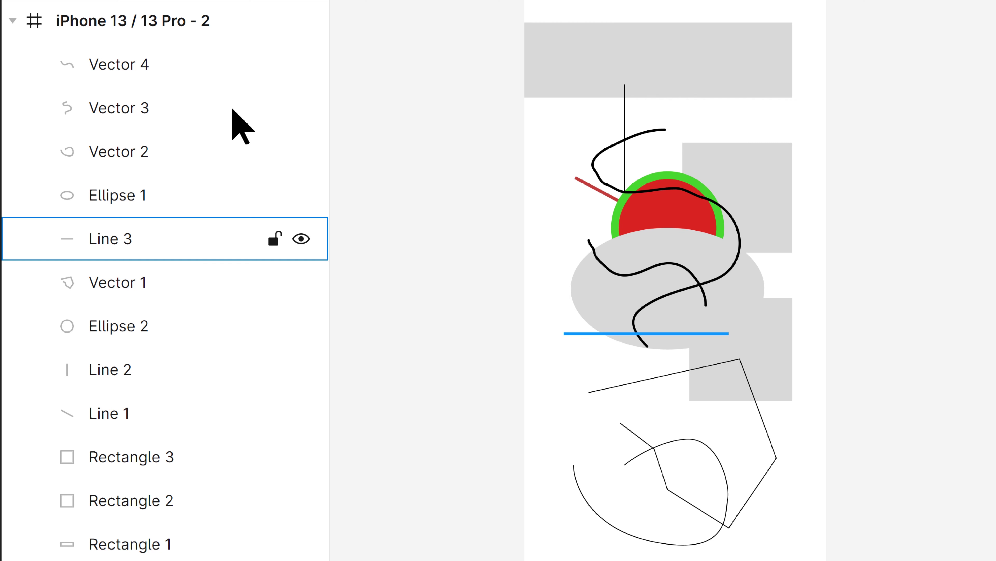
Select all twelve layers from Vector 4 down to Rectangle 1 and delete them.
left_click(204, 79)
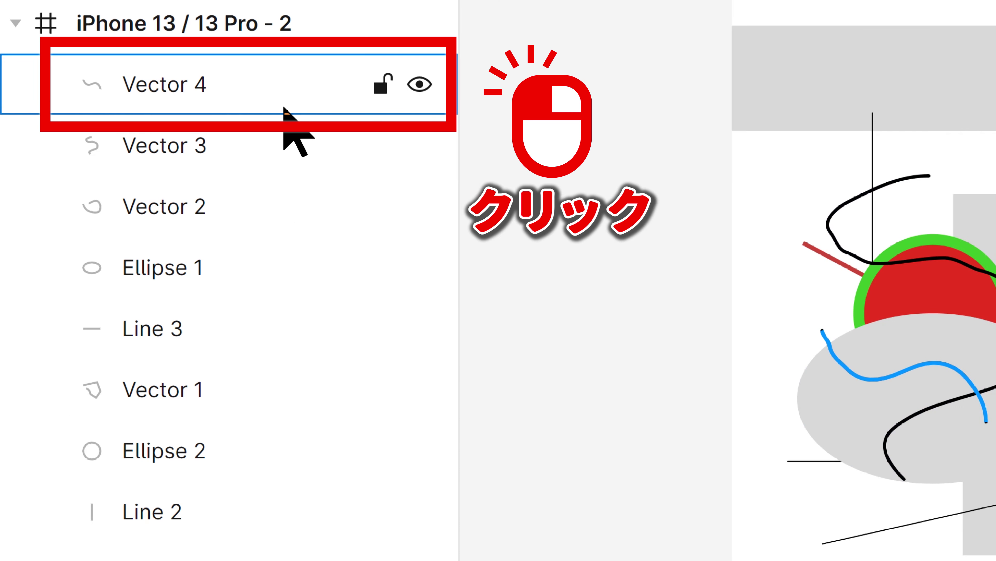
left_click(284, 107)
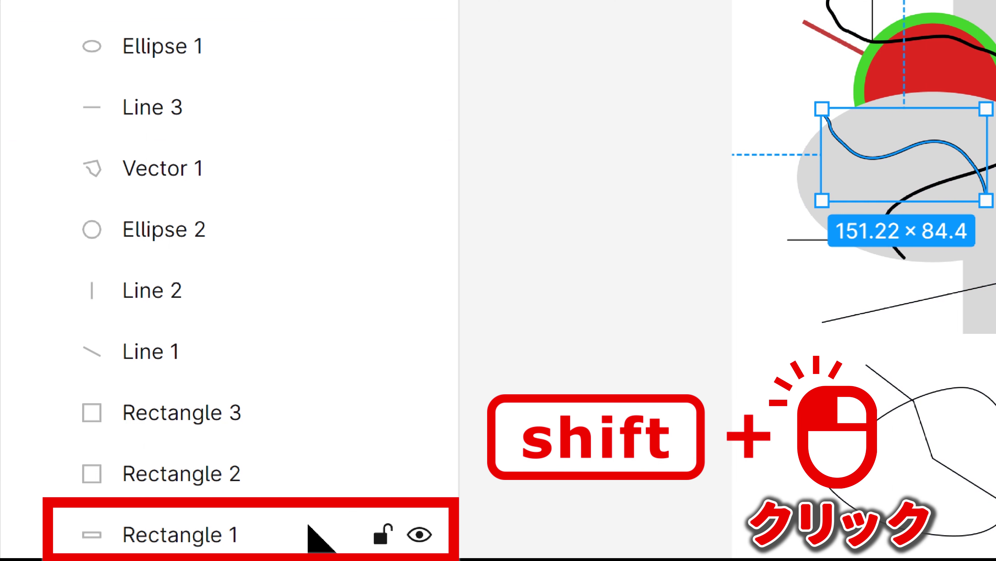
left_click(286, 530, "shift")
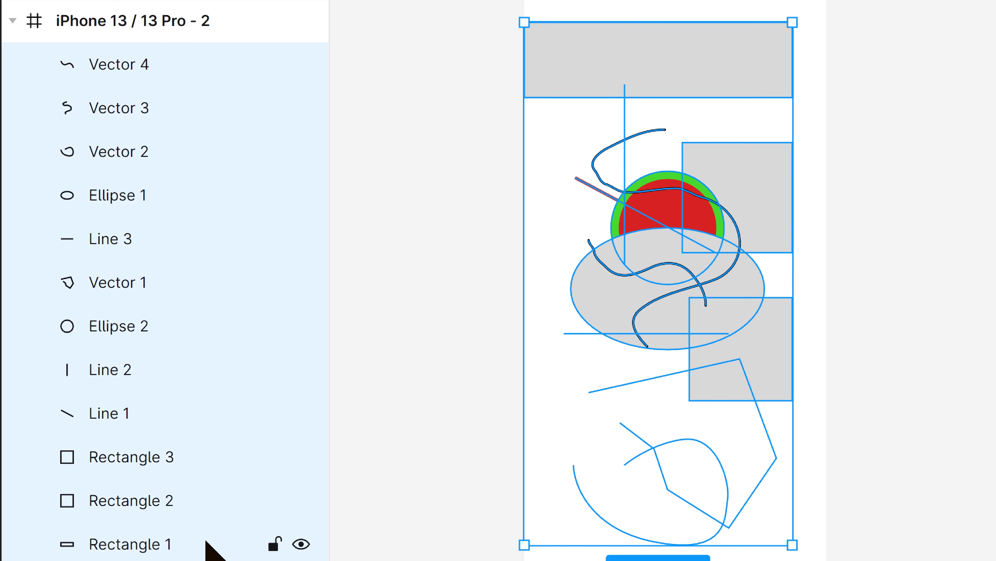
key("Delete")
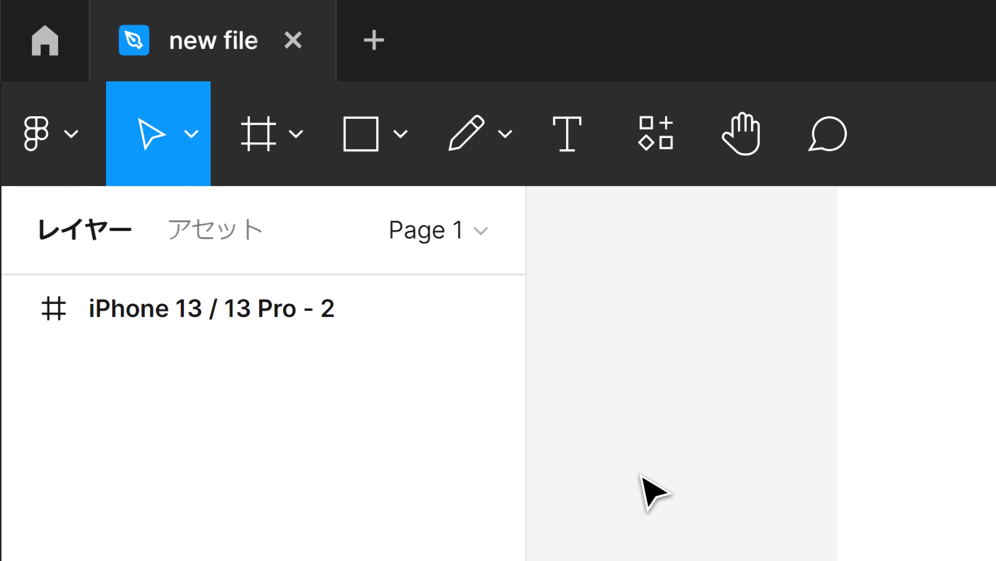
Draw a 269×113 rectangle near the frame's top-left and enter its vector edit mode.
left_click(352, 156)
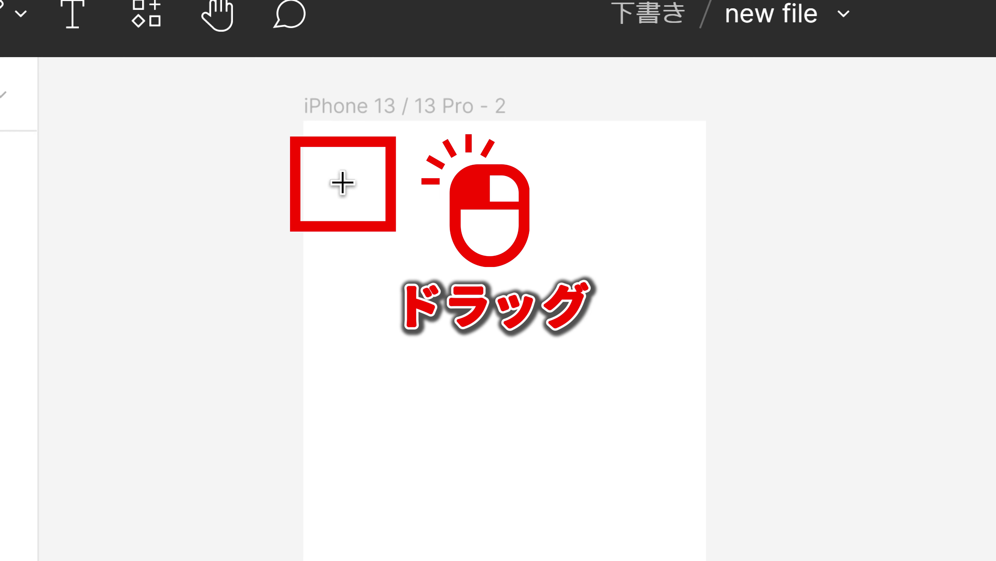
left_click_drag(342, 182, 582, 309)
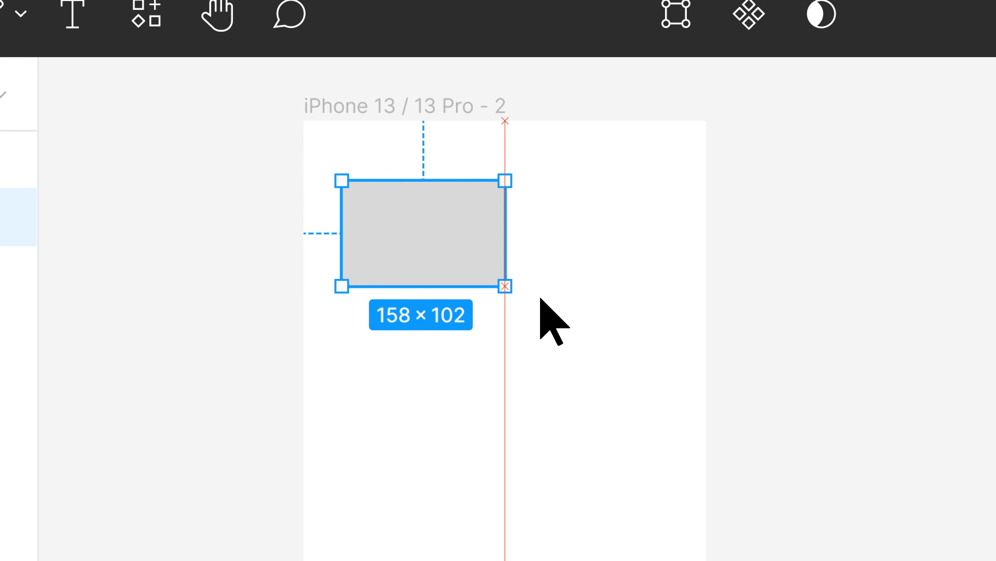
left_click_drag(582, 309, 621, 298)
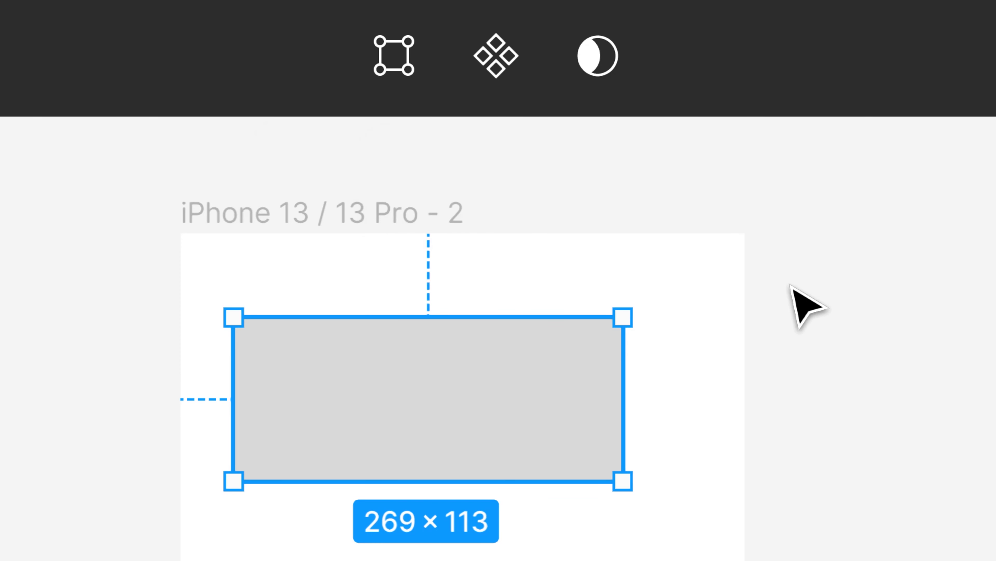
left_click(376, 78)
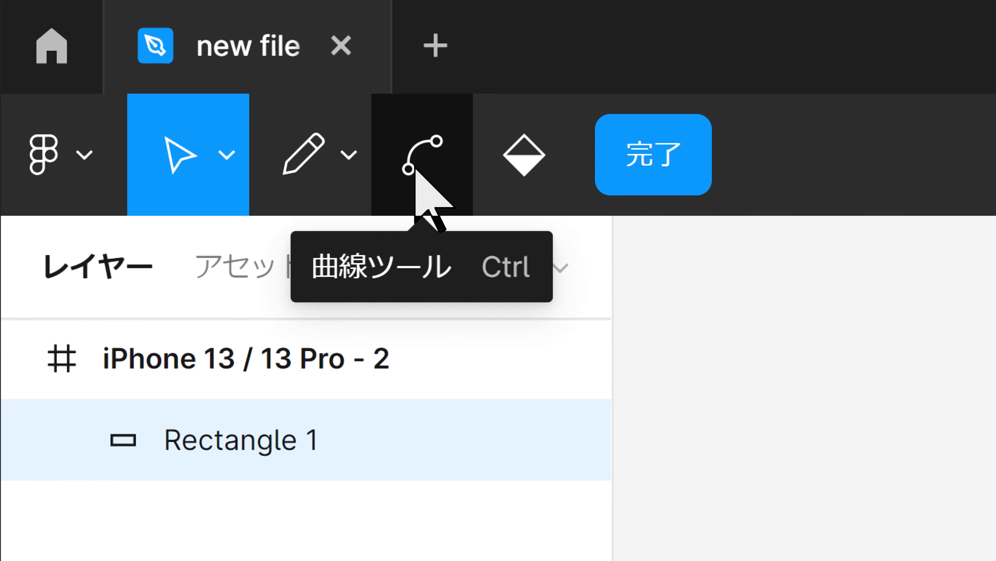
Try the Bend and Paint Bucket tools on the rectangle, then exit vector editing.
left_click(416, 170)
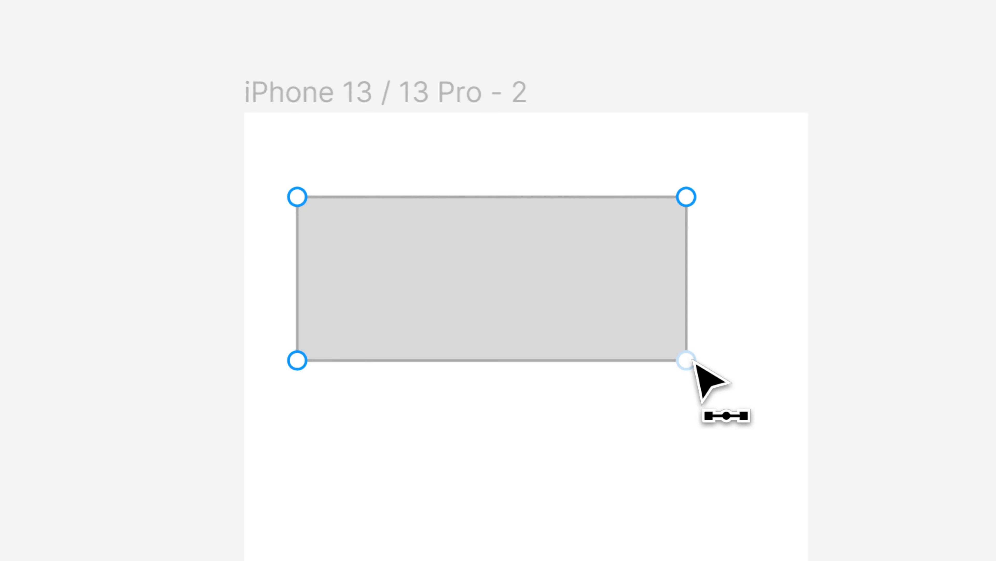
mouse_move(616, 314)
left_mouse_down()
mouse_move(573, 337)
mouse_move(653, 425)
left_mouse_up()
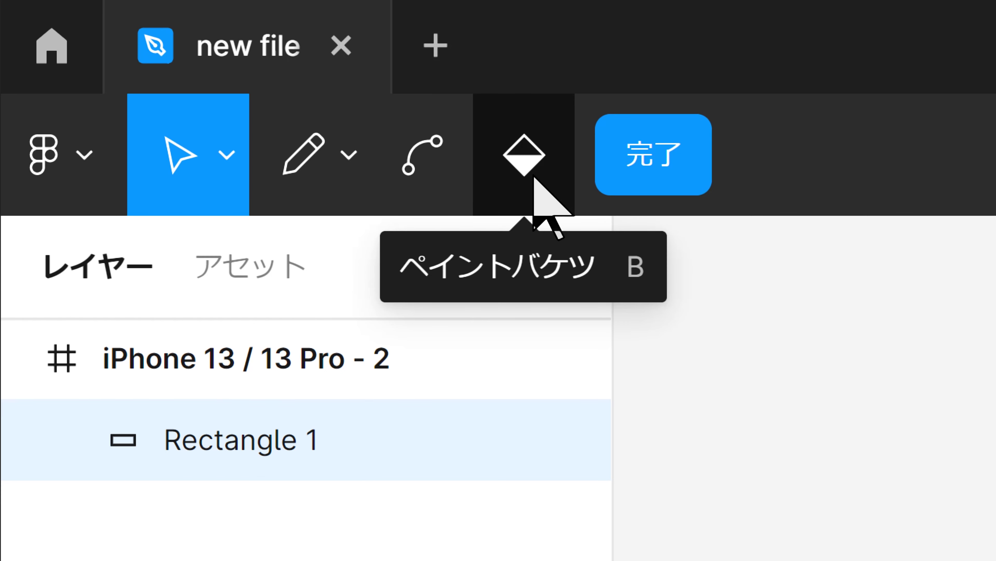
left_click(533, 179)
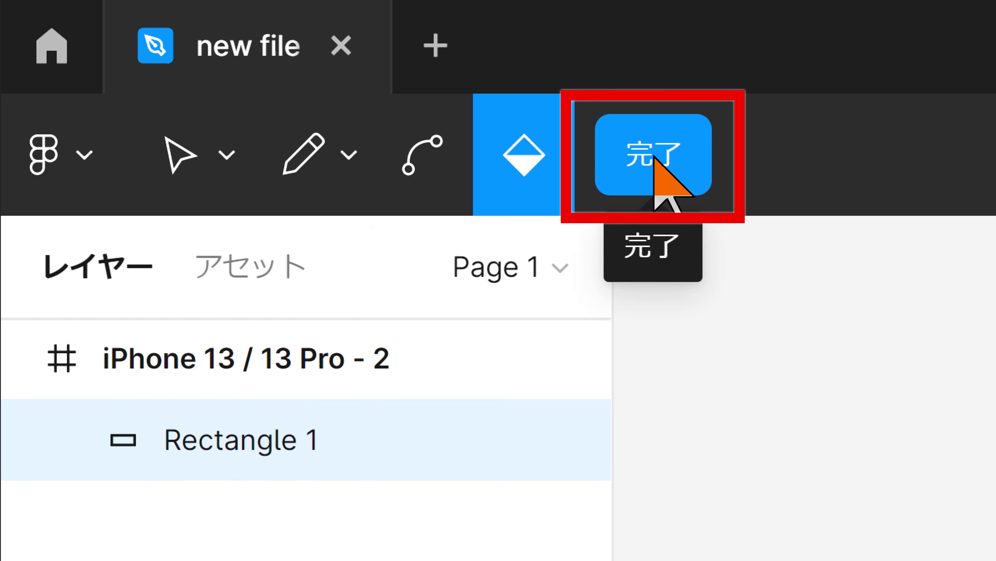
left_click(655, 161)
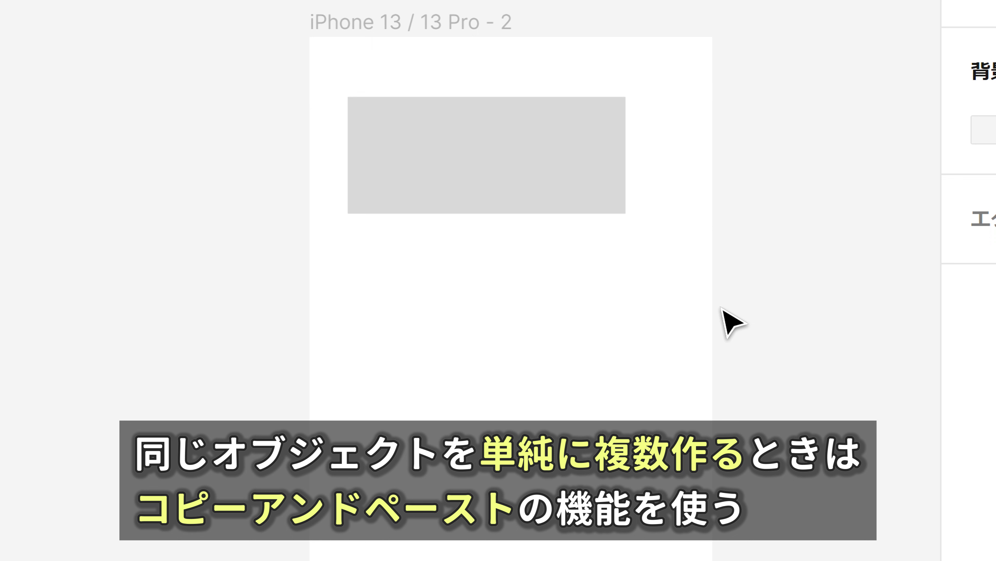
Copy the grey rectangle and paste Rectangle 2 in place on top of it.
left_click(573, 181)
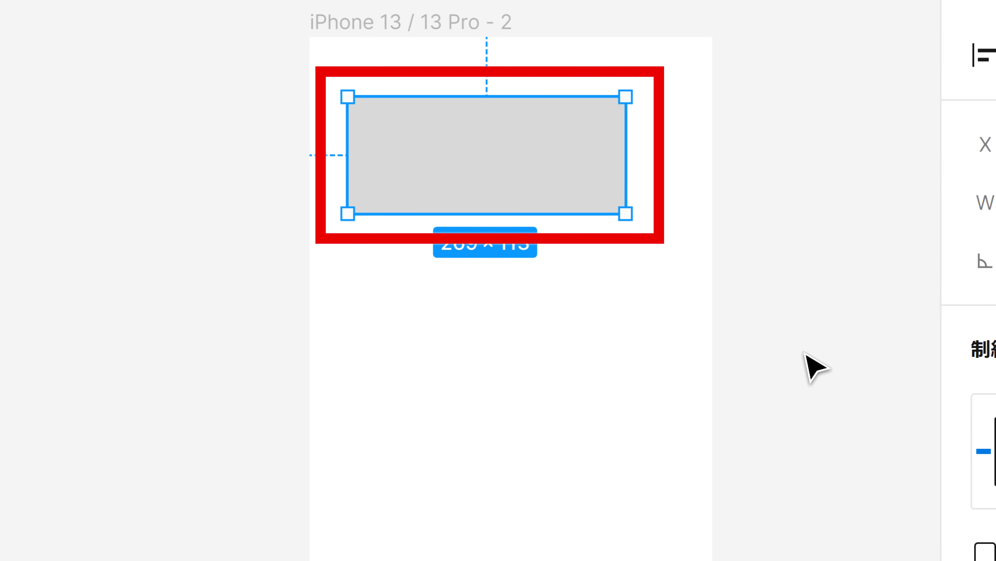
key("ctrl+c")
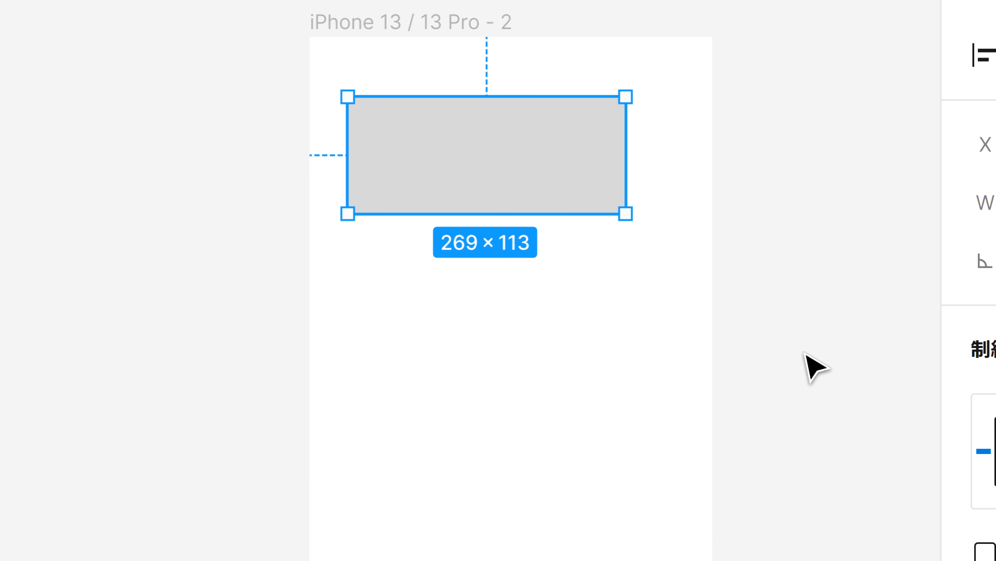
key("ctrl+v")
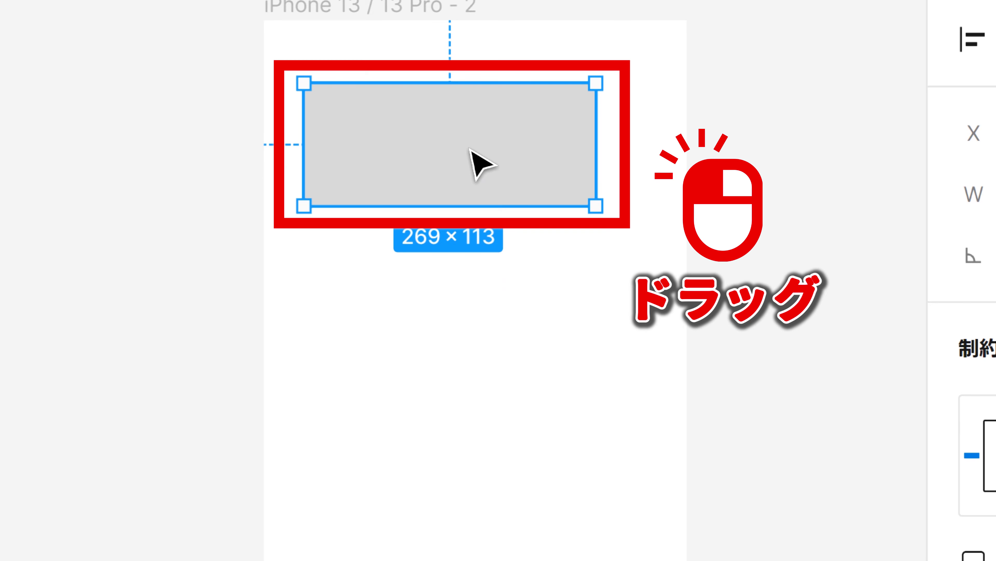
Move the pasted copy below the original, then undo that move.
left_click_drag(470, 149, 462, 364)
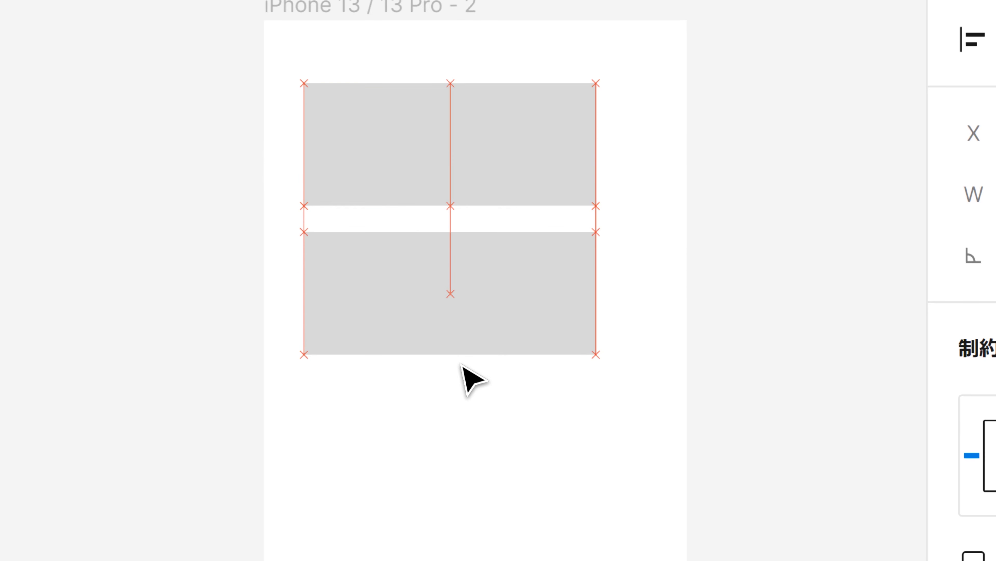
left_click_drag(463, 367, 479, 392)
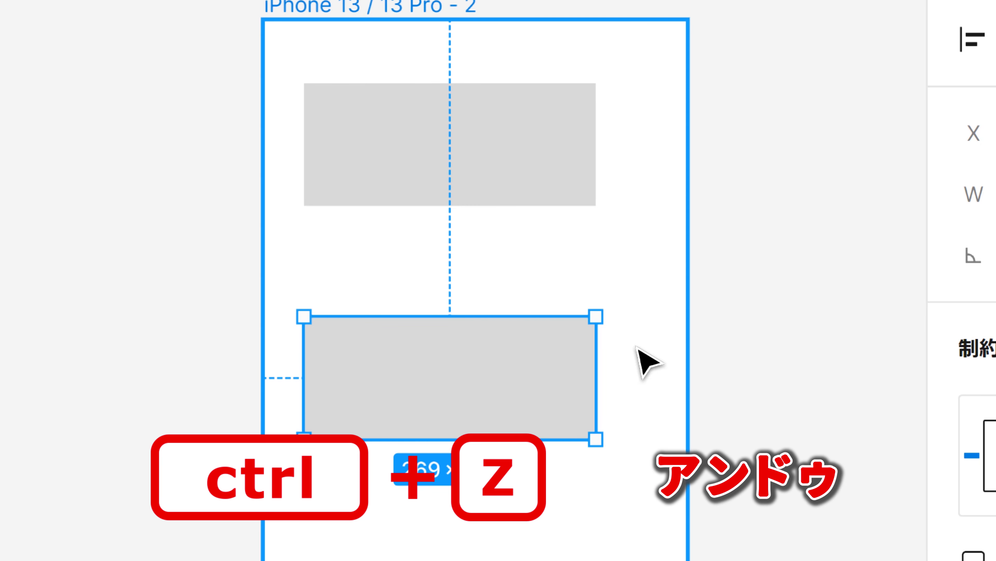
key("ctrl+z")
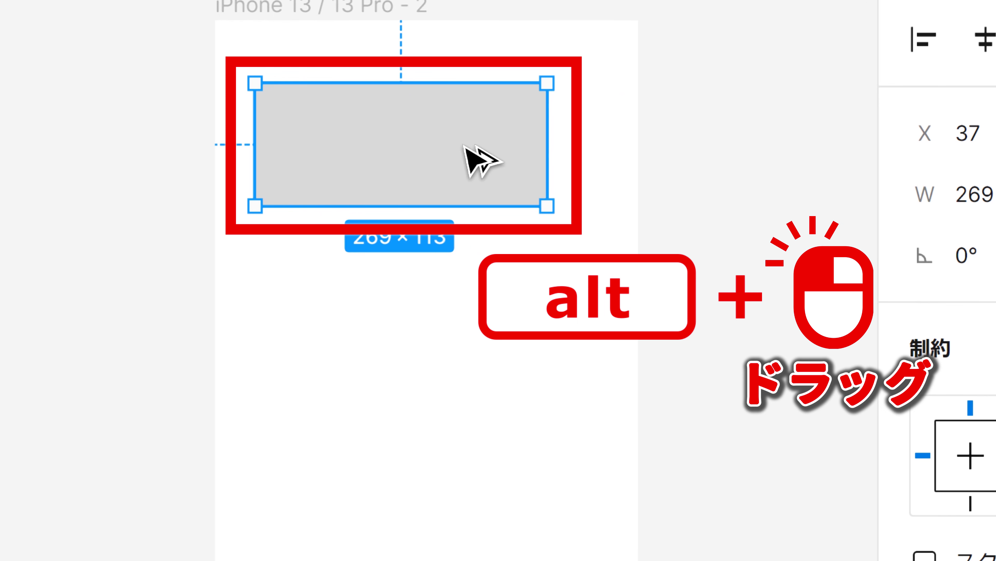
Alt-drag a duplicate of the grey rectangle below the original and compare both rectangles.
left_click_drag(465, 146, 449, 357)
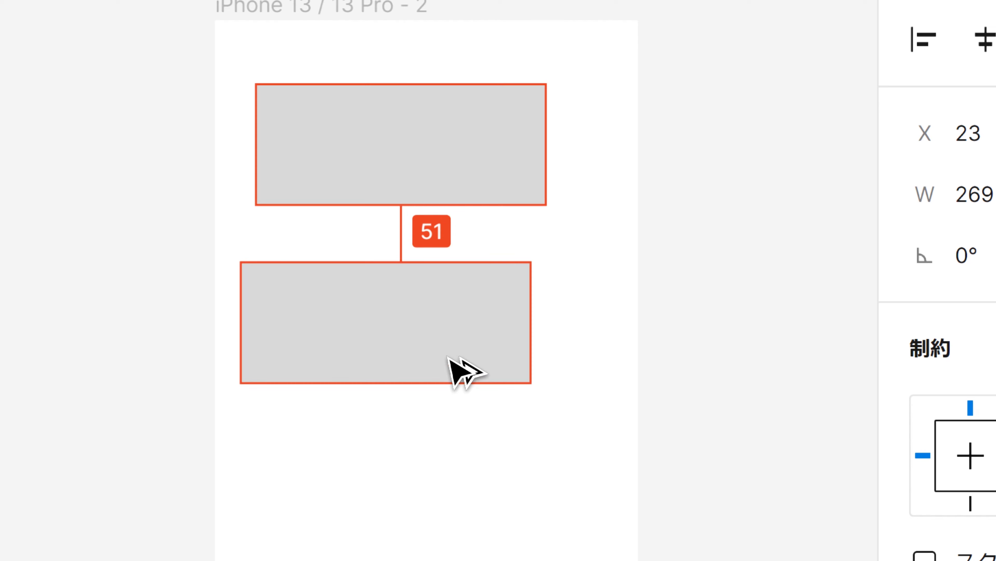
left_click_drag(449, 357, 463, 373)
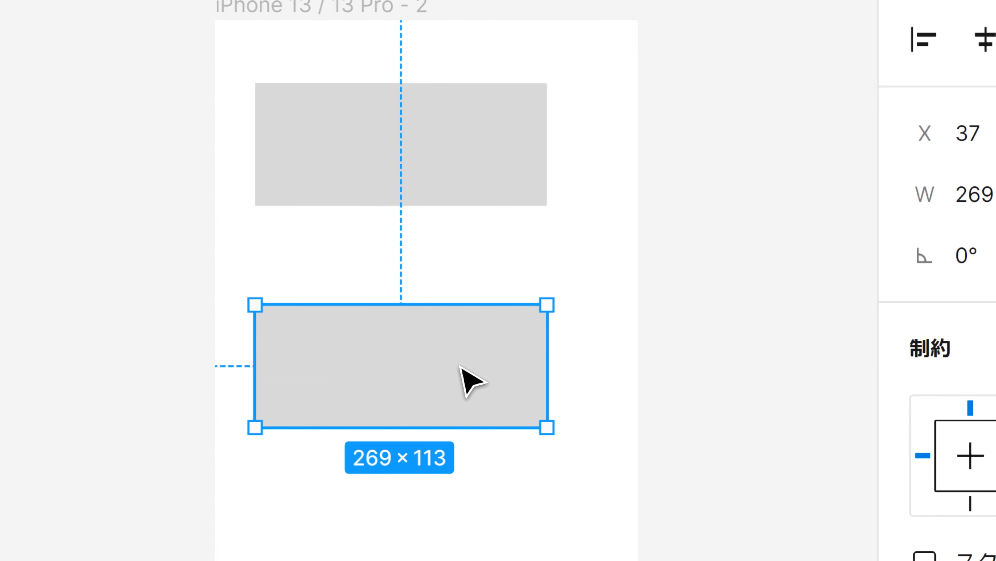
left_click(782, 385)
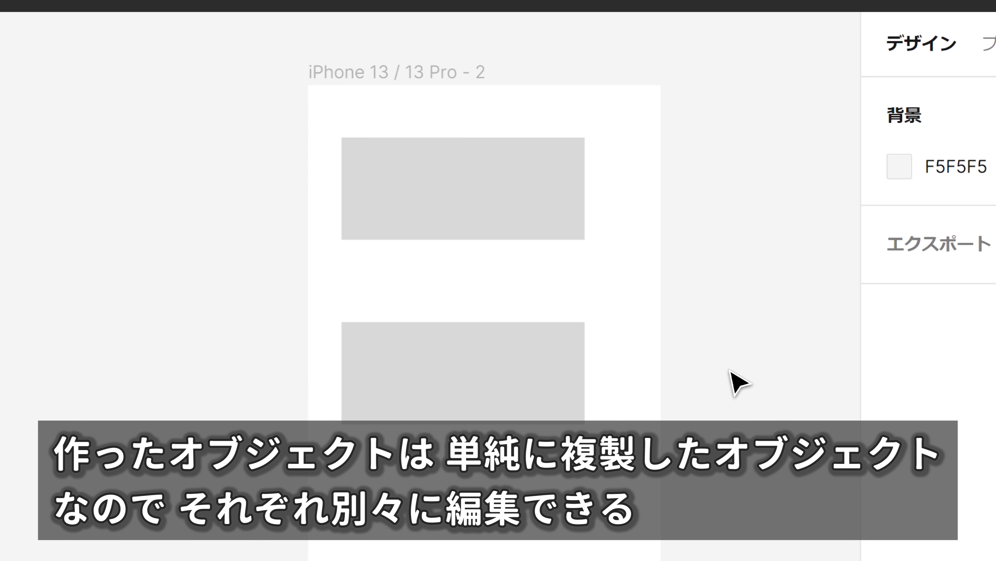
left_click(506, 228)
left_click(521, 357)
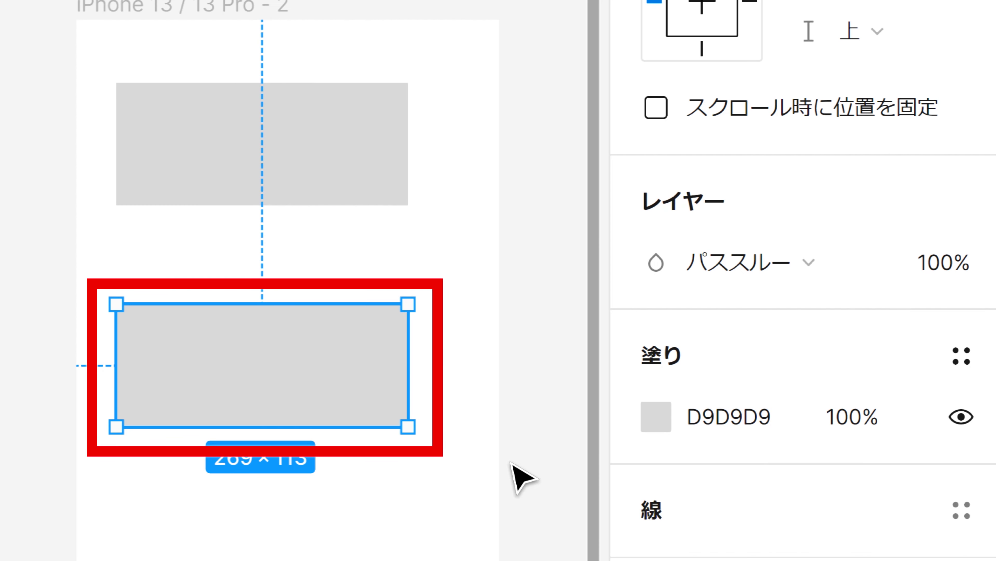
Fill the lower copy red (DE1B1B), view the result, then delete the red rectangle.
left_click(651, 416)
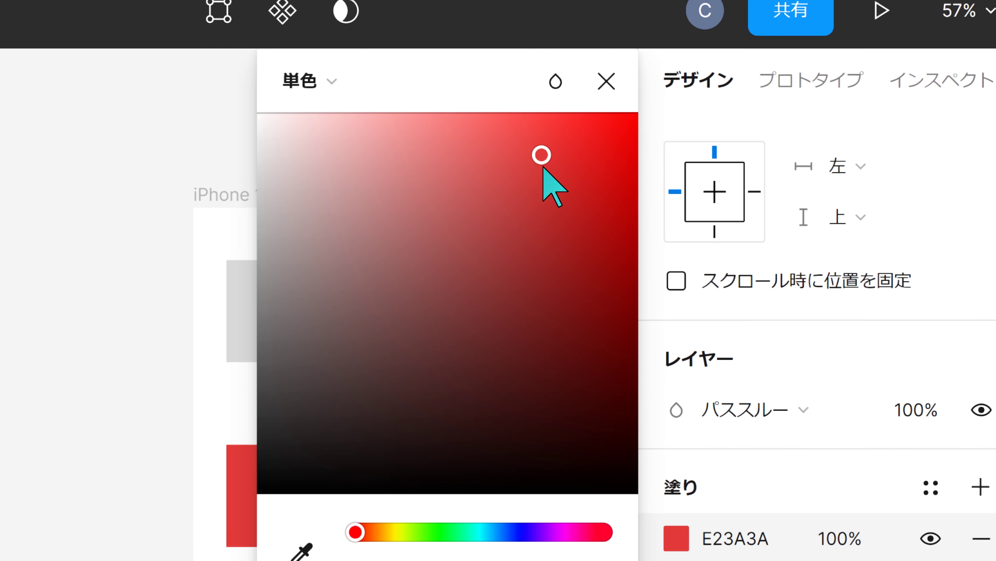
left_click_drag(543, 167, 596, 182)
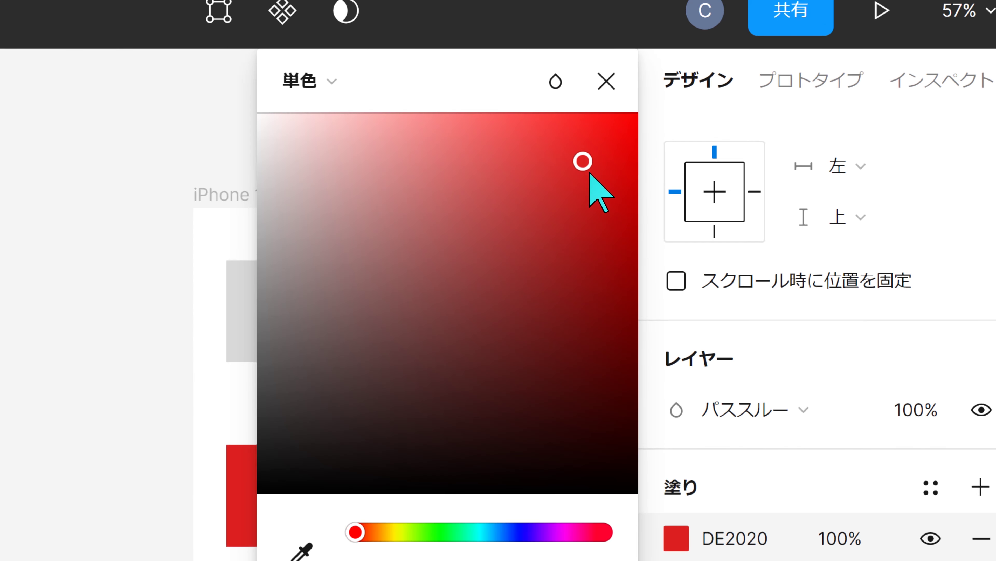
left_click(614, 85)
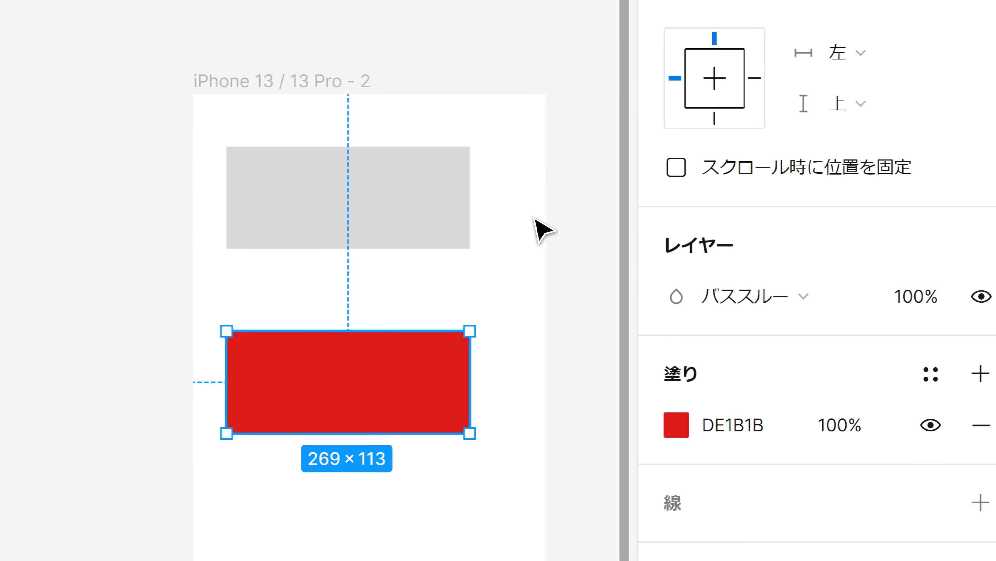
left_click(538, 236)
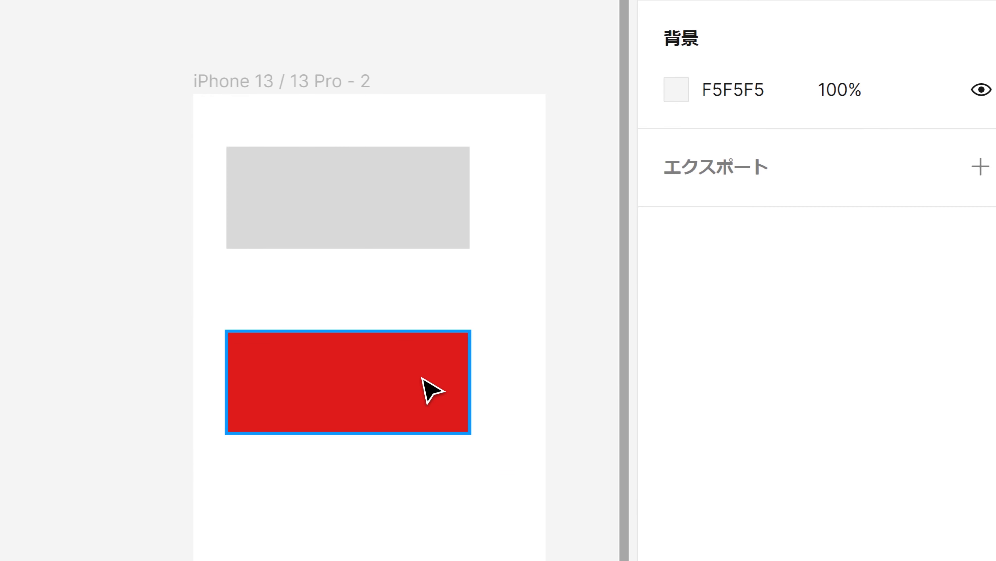
left_click(422, 378)
key("Delete")
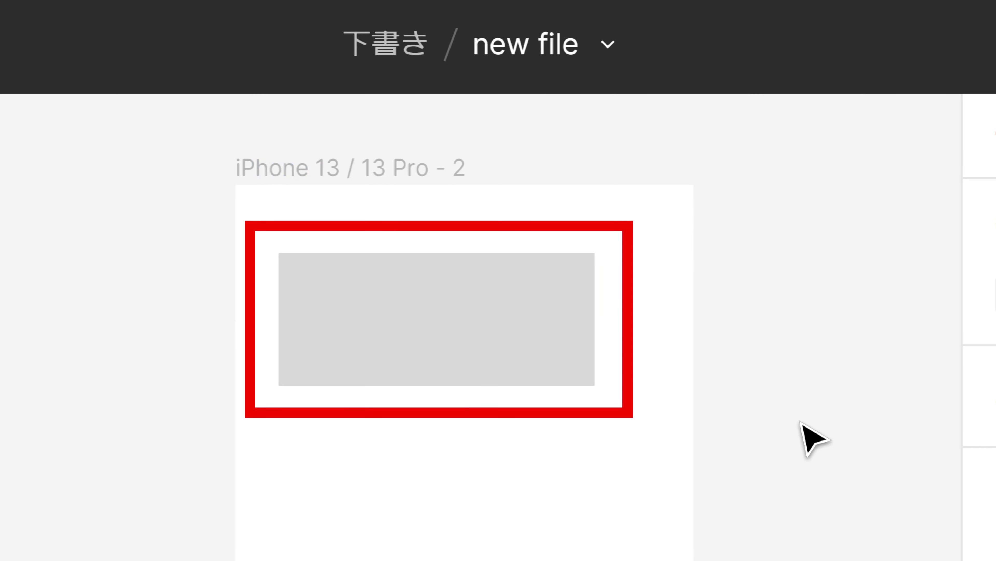
Turn the remaining grey 269×113 rectangle into a component.
left_click(543, 329)
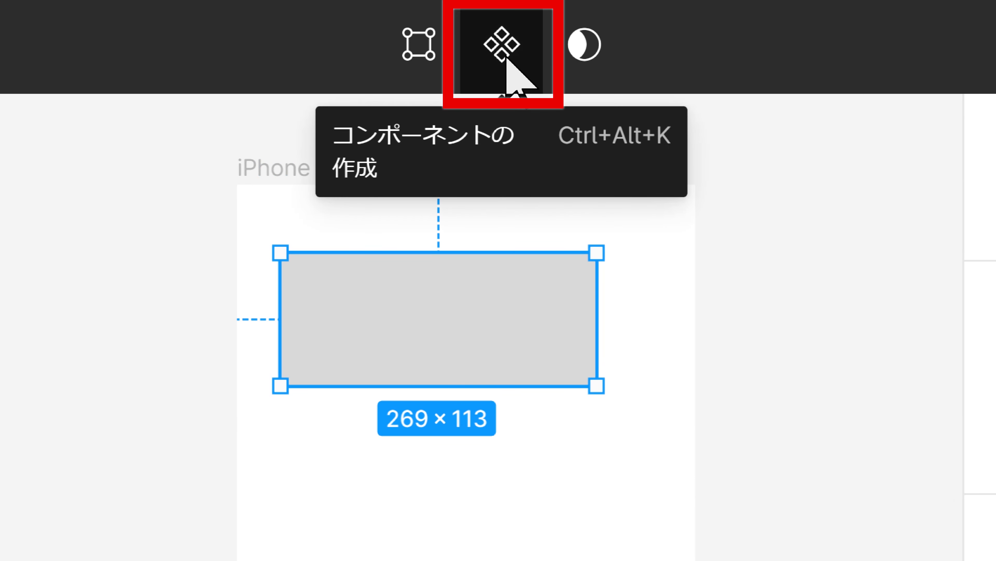
left_click(507, 59)
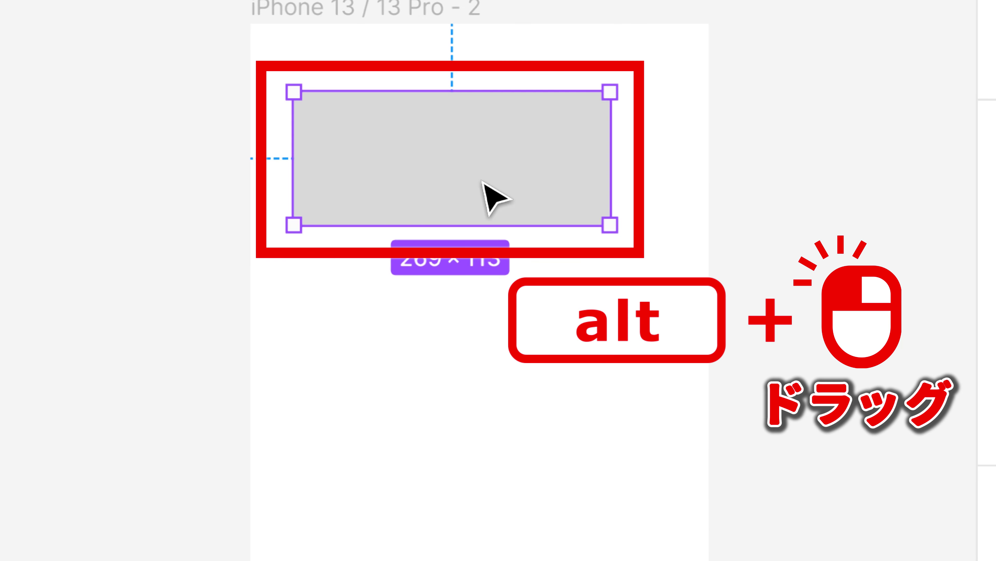
Alt-drag the grey component down to make an instance, then select master and instance to compare.
key("alt")
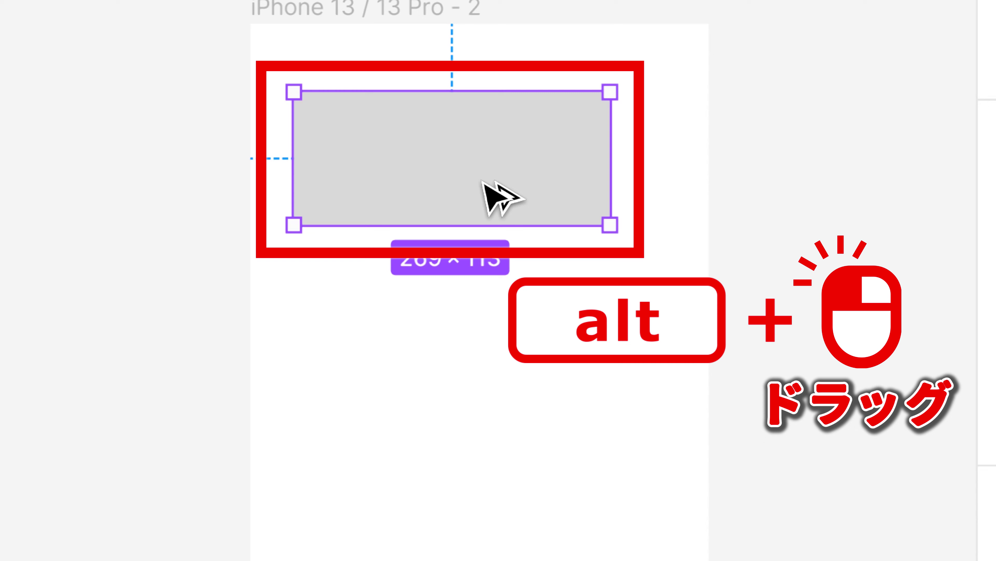
mouse_move(489, 205)
left_mouse_down()
mouse_move(508, 486)
mouse_move(481, 458)
left_mouse_up()
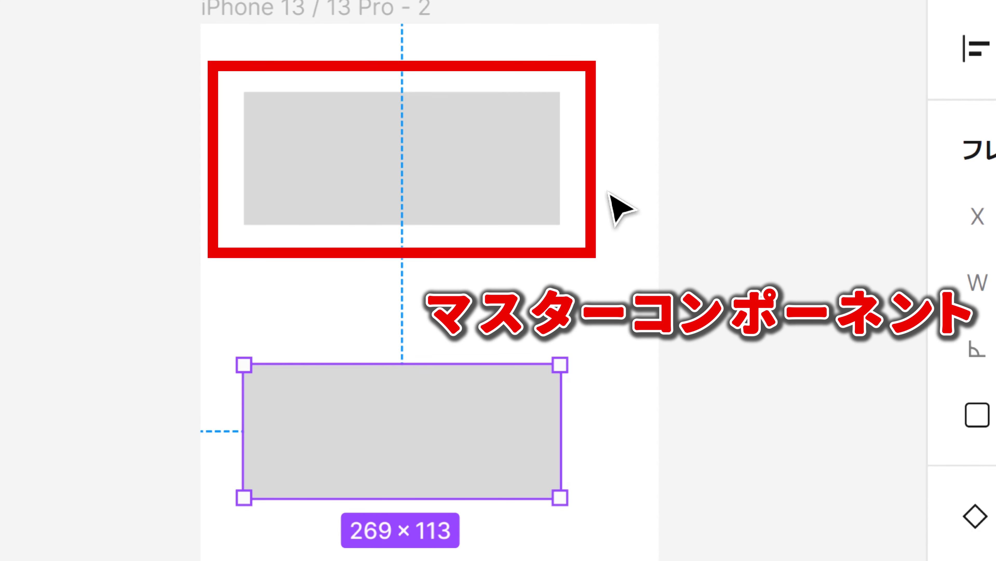
left_click(544, 186)
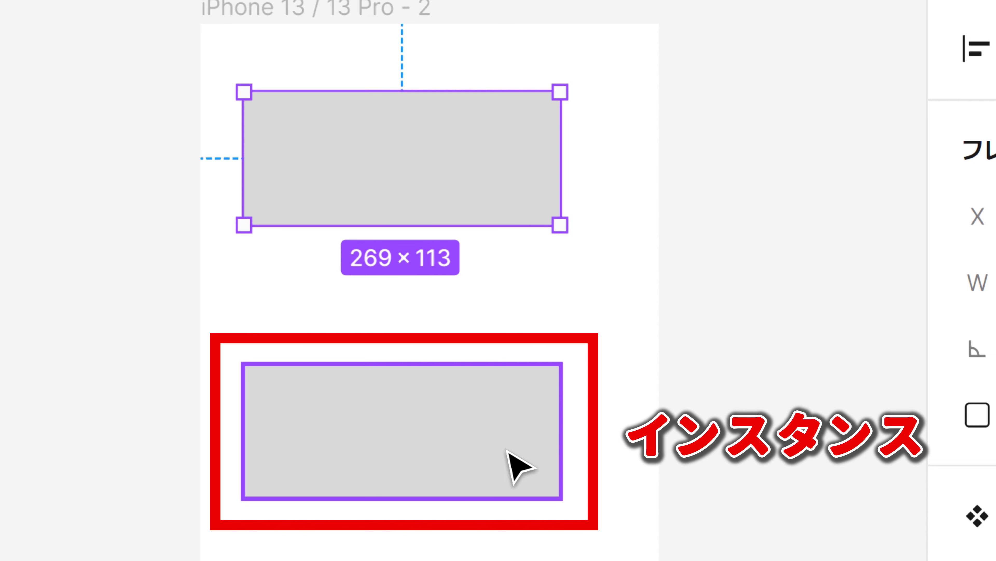
left_click(508, 450)
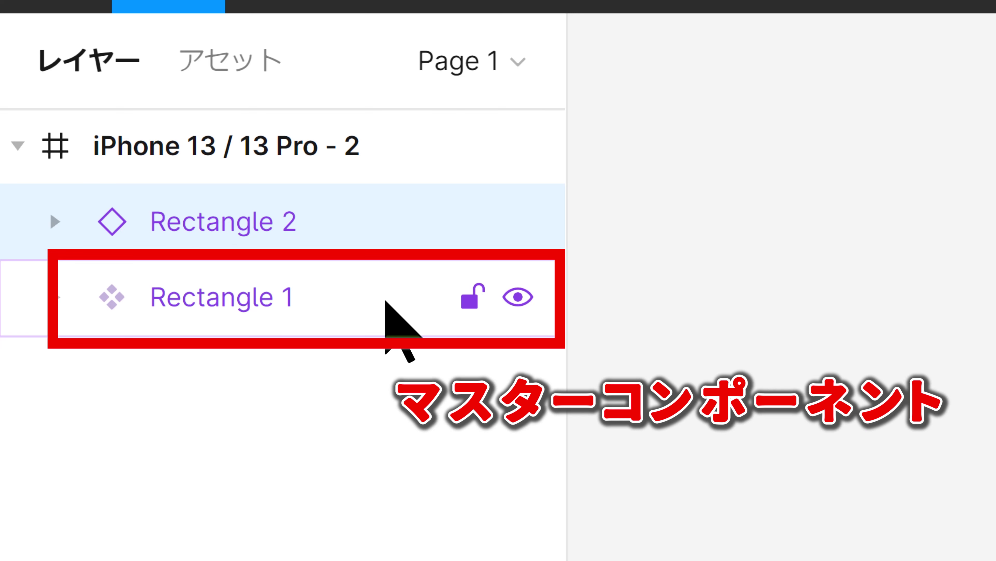
left_click(386, 301)
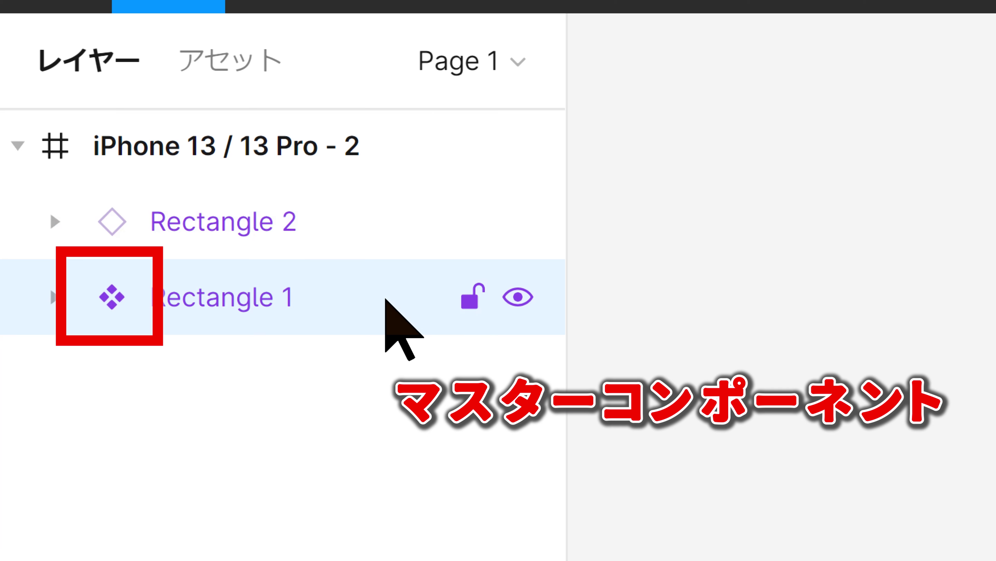
left_click(373, 238)
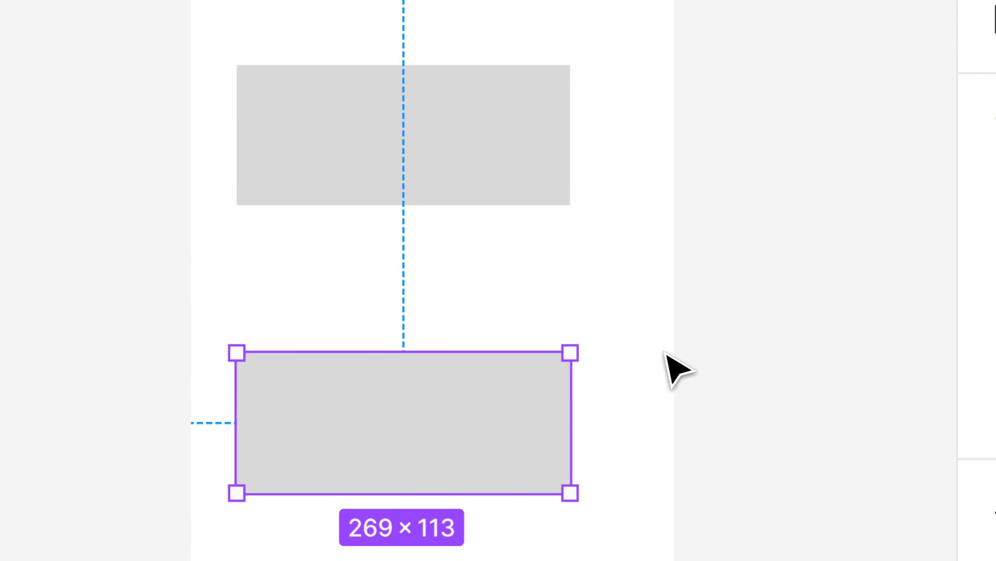
Resize the master rectangle to 269×135, recolor it red DC2121, then select the matching instance.
left_click(488, 159)
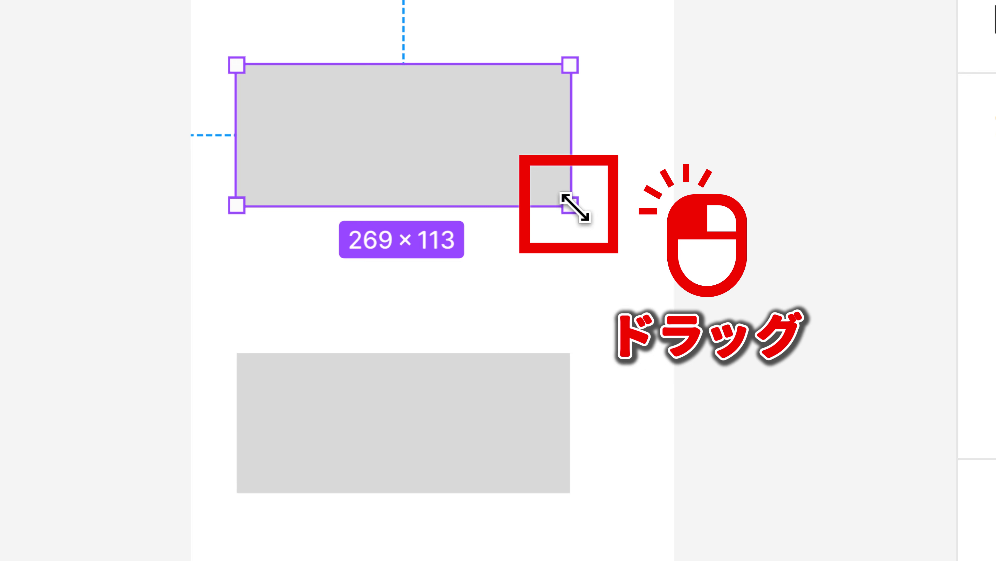
mouse_move(570, 205)
left_mouse_down()
mouse_move(510, 136)
mouse_move(598, 231)
mouse_move(561, 235)
left_mouse_up()
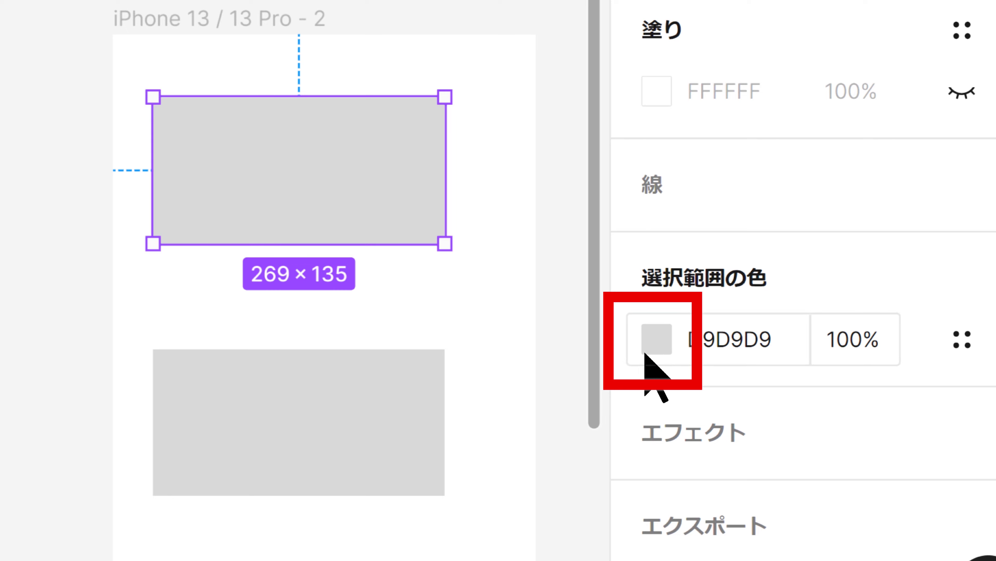
left_click(657, 338)
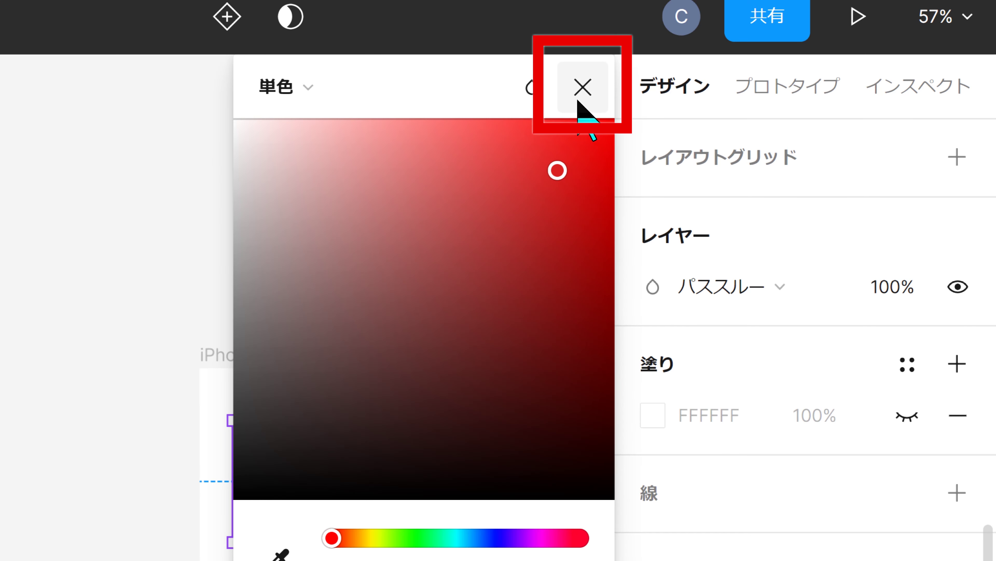
left_click(579, 101)
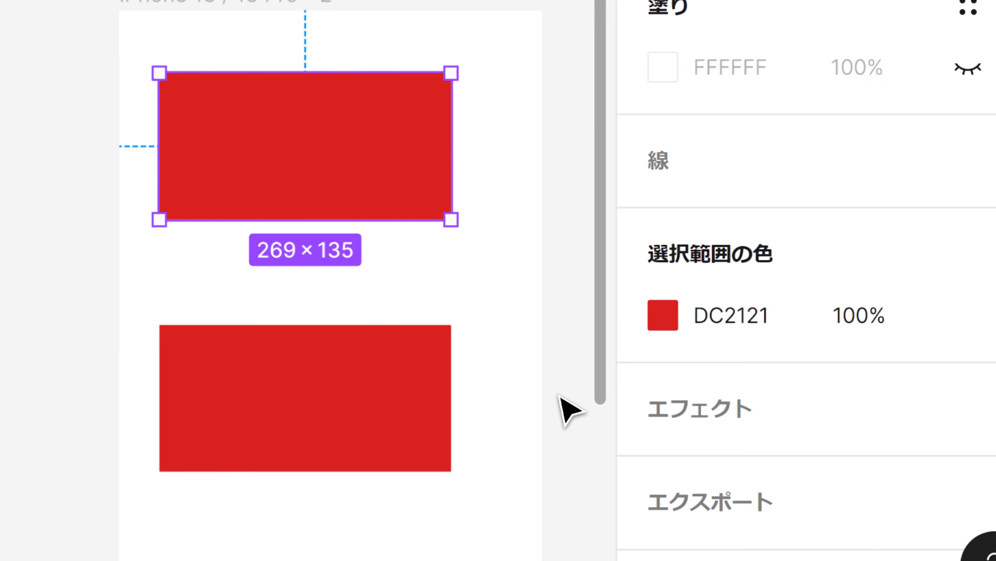
left_click(381, 420)
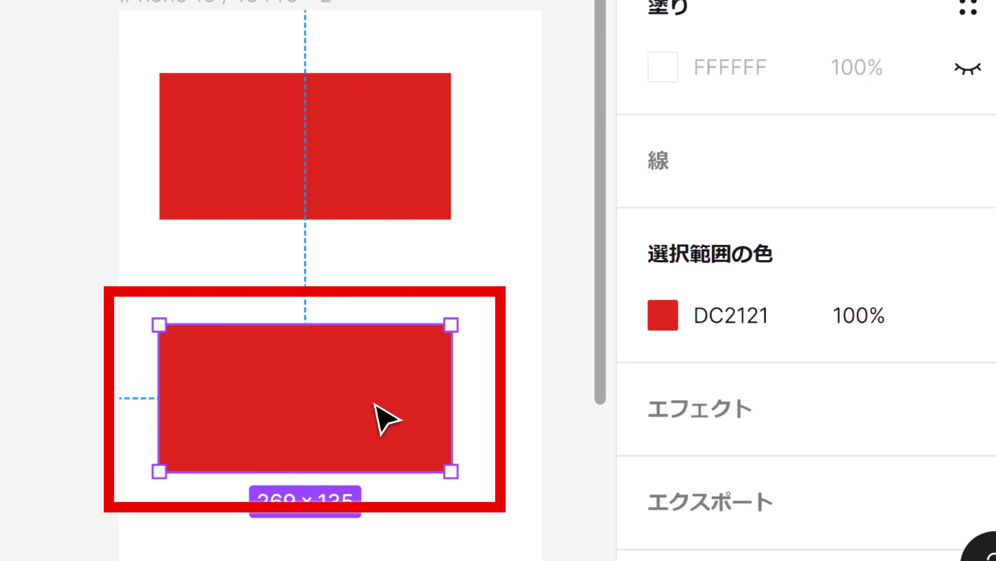
Override the instance's fill to near-black 120F0F and compare it with the red master.
left_click(663, 315)
left_click_drag(474, 95, 463, 100)
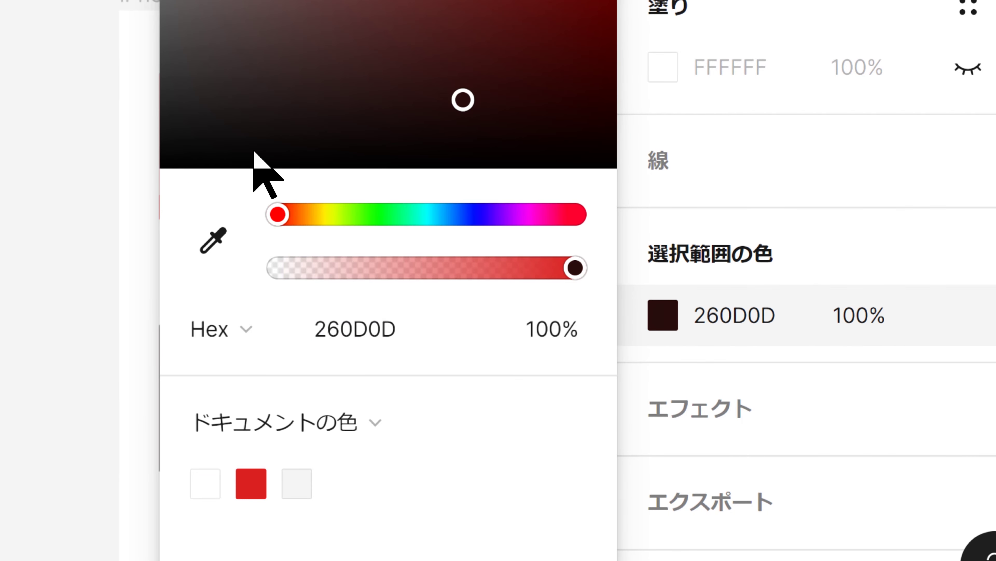
left_click_drag(254, 154, 229, 136)
left_click(580, 50)
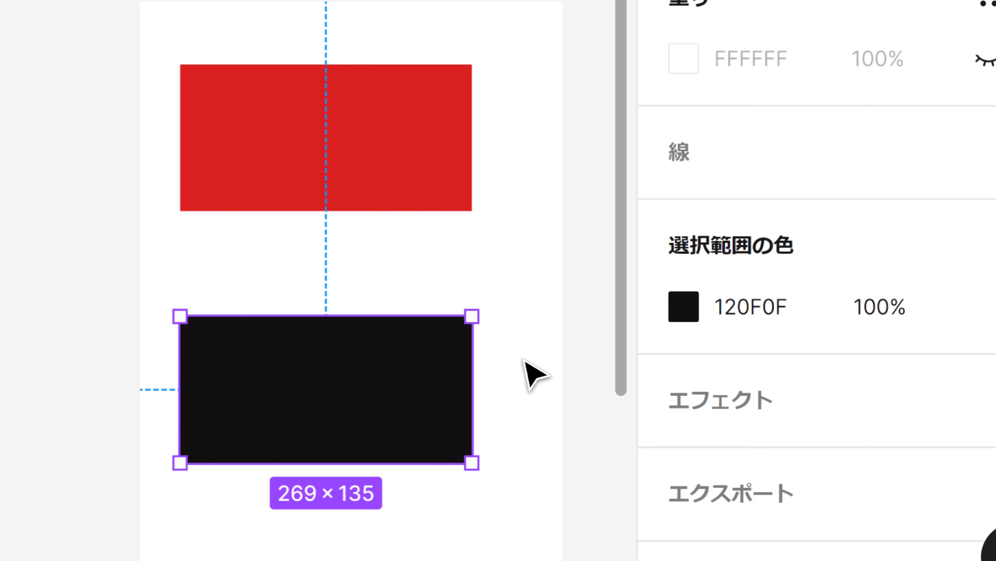
left_click(419, 156)
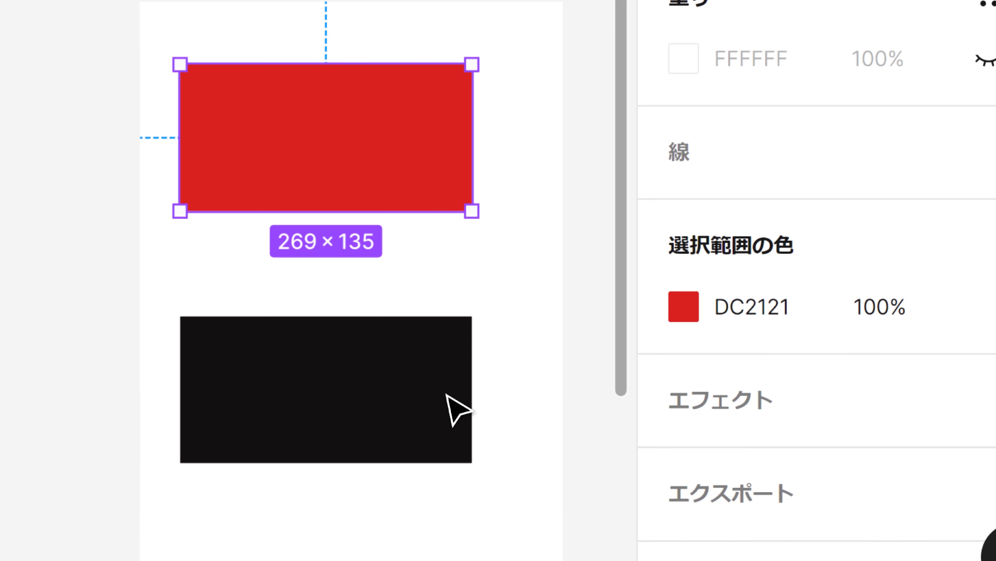
left_click(445, 377)
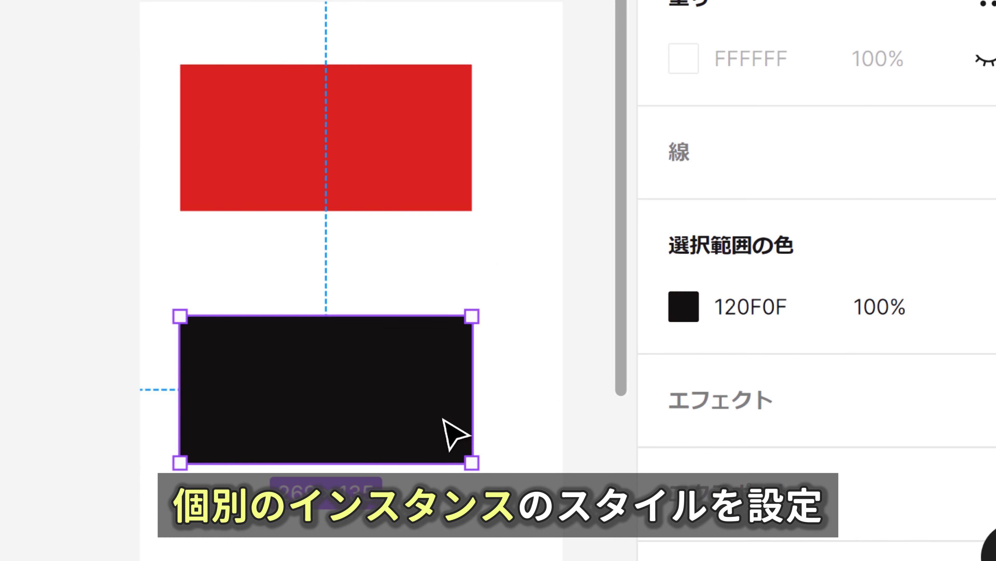